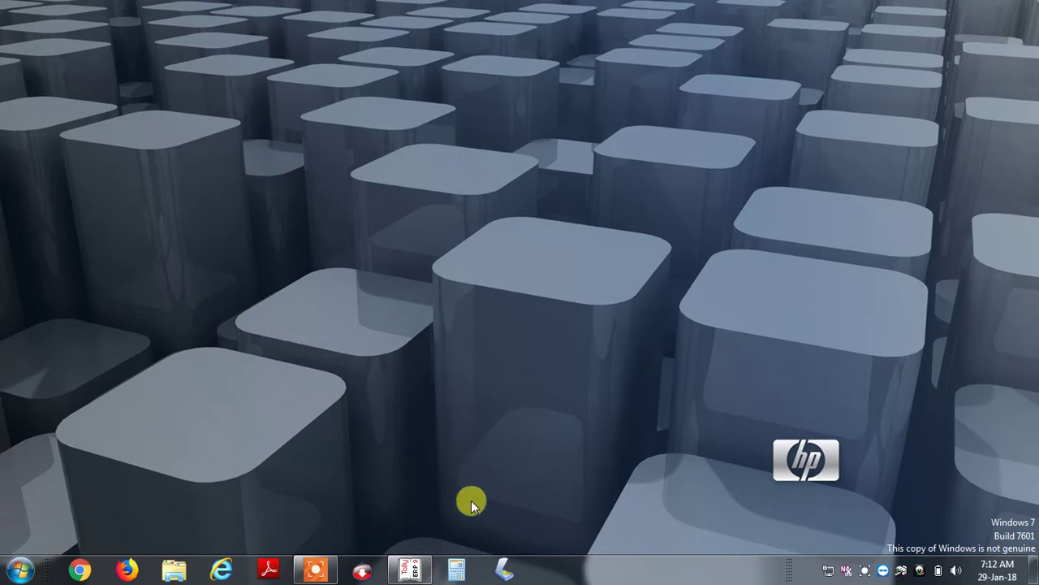
Step: Bring Tally back and open the Units of Measure menu under Inventory Info
click(421, 571)
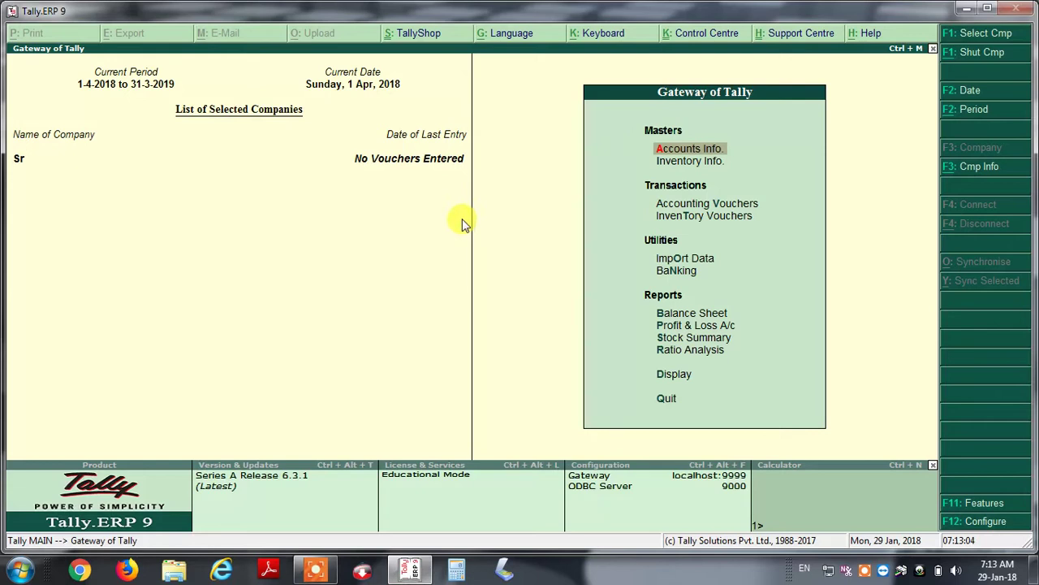
key(Down)
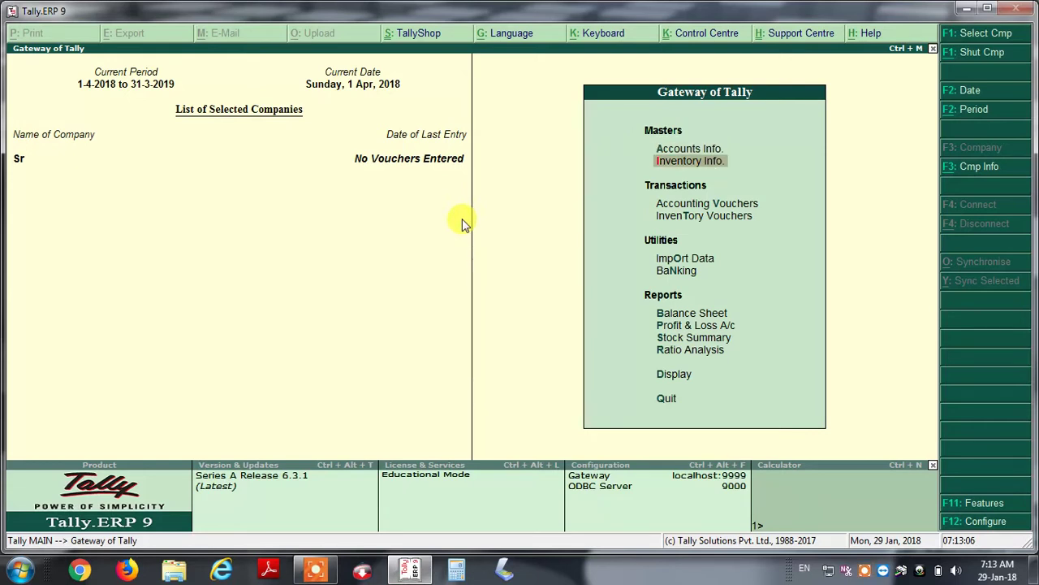
key(Return)
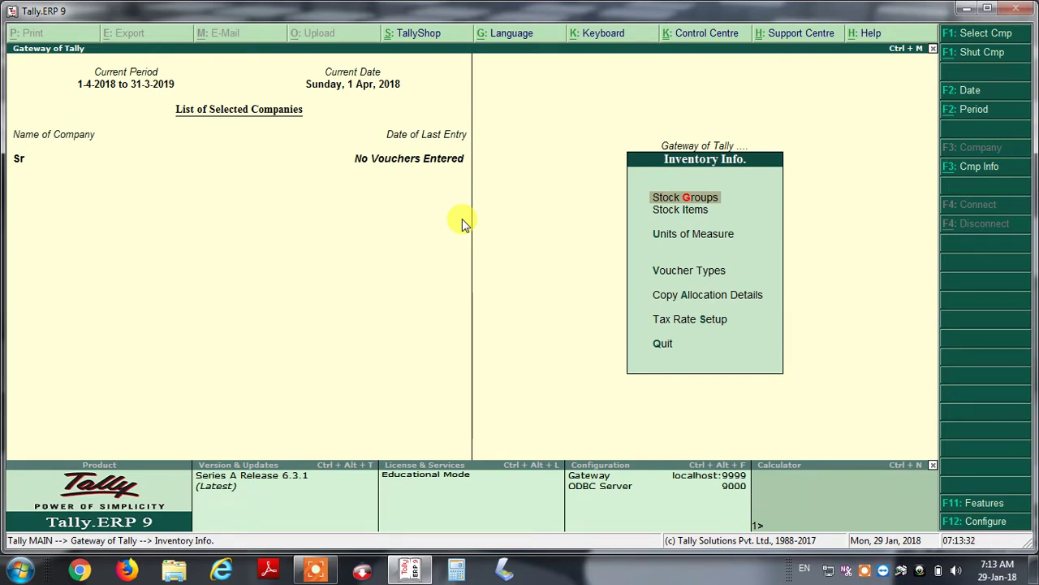
key(Down)
key(Up)
key(Down)
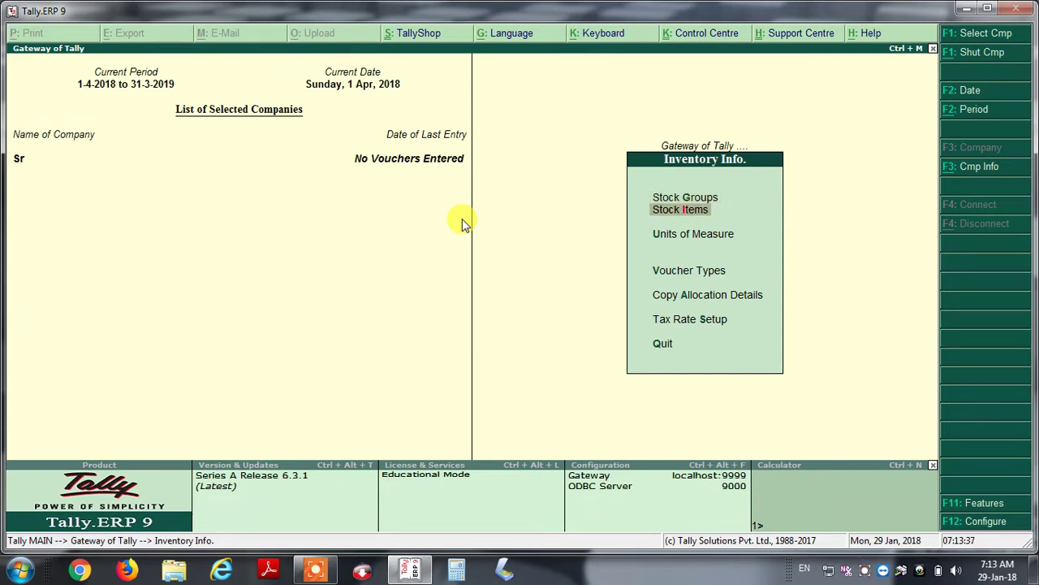
key(Down)
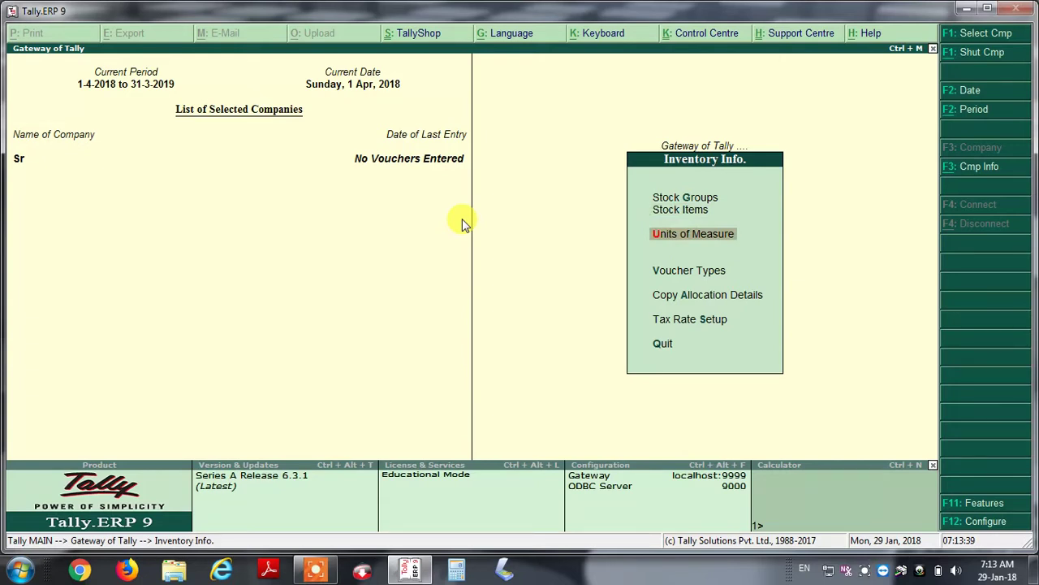
key(Return)
Step: Display the existing units (no and pkt), then return to the Units menu
key(Down)
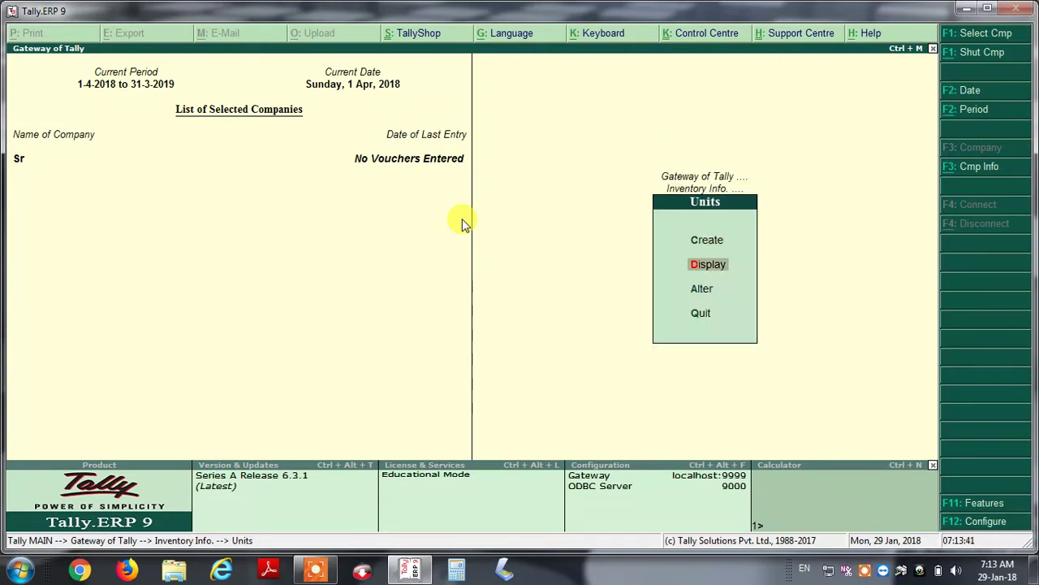
key(Return)
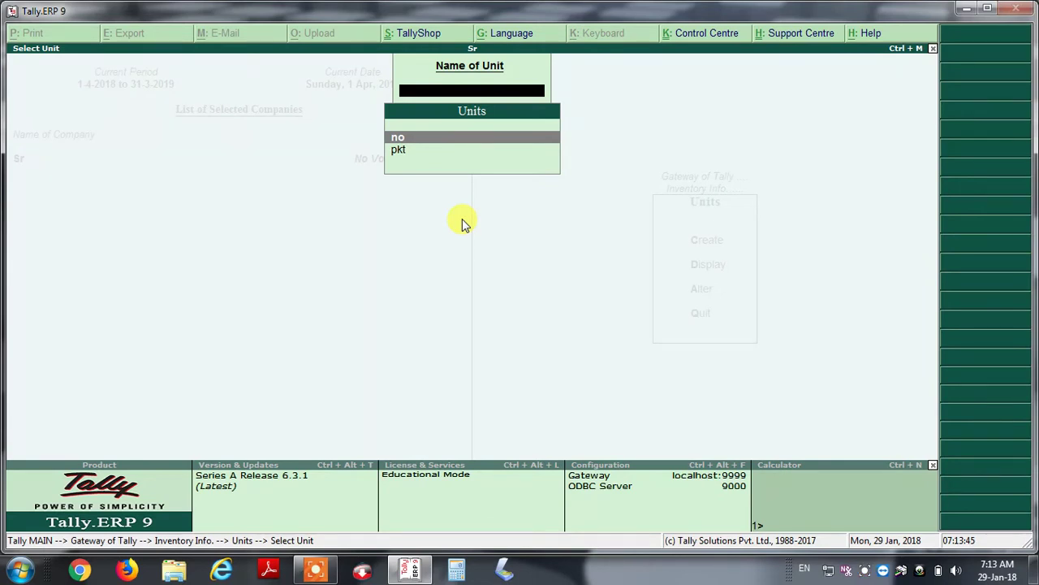
key(Escape)
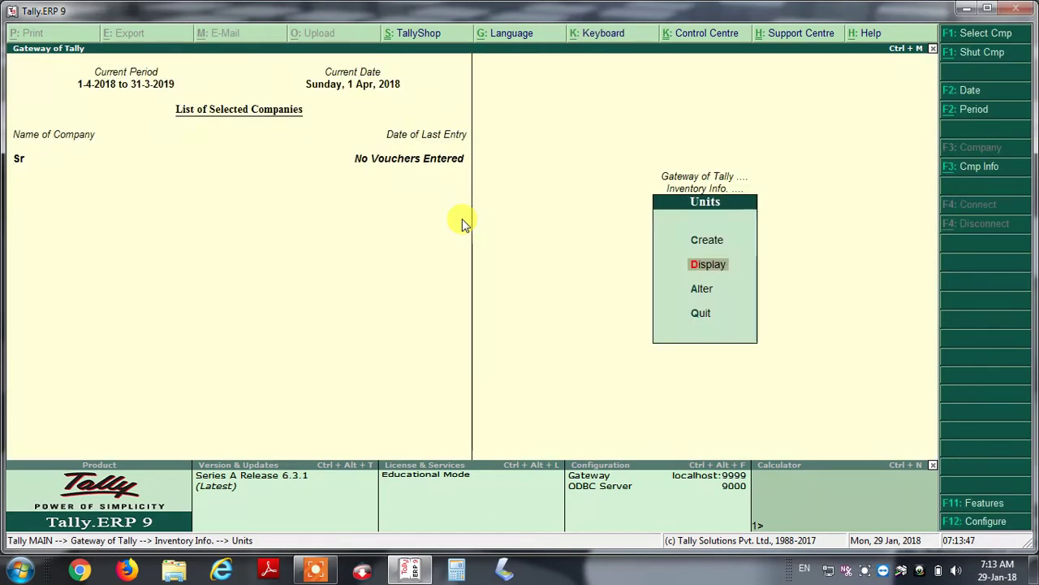
key(Up)
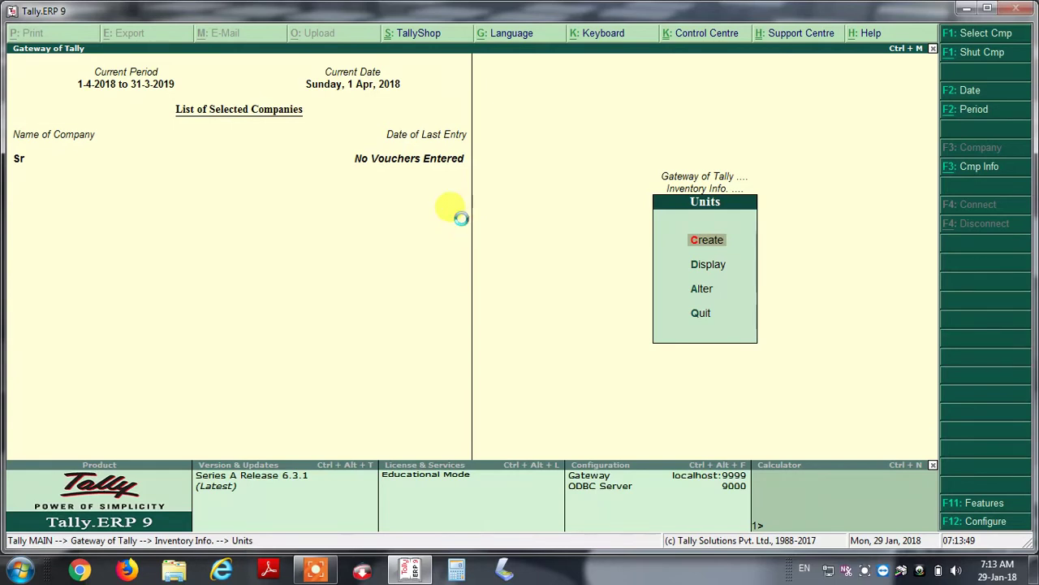
Step: Create simple unit dozen with UQC DOZ-DOZENS
key(Return)
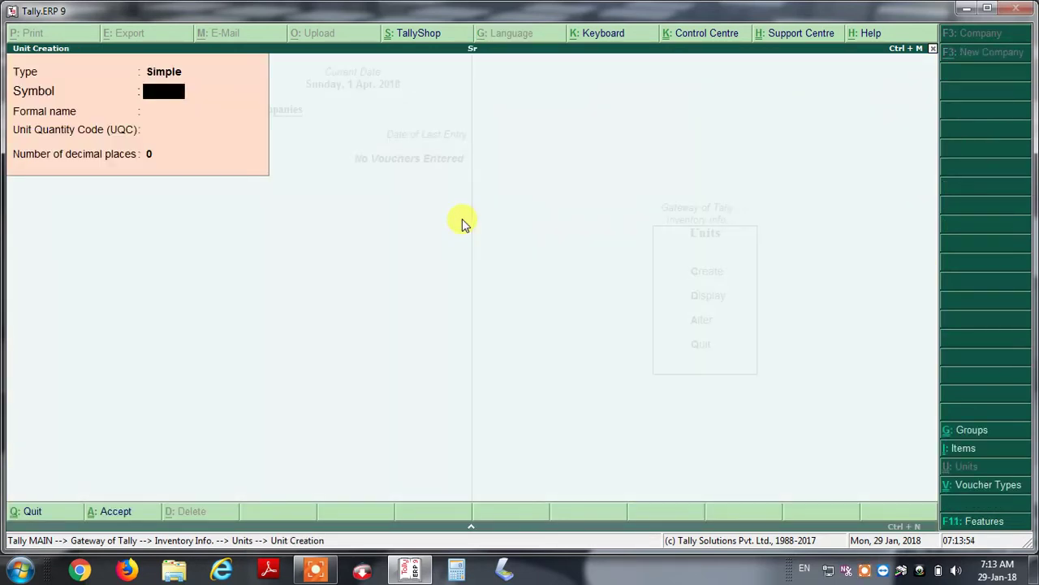
text(do)
text(zen)
key(Return)
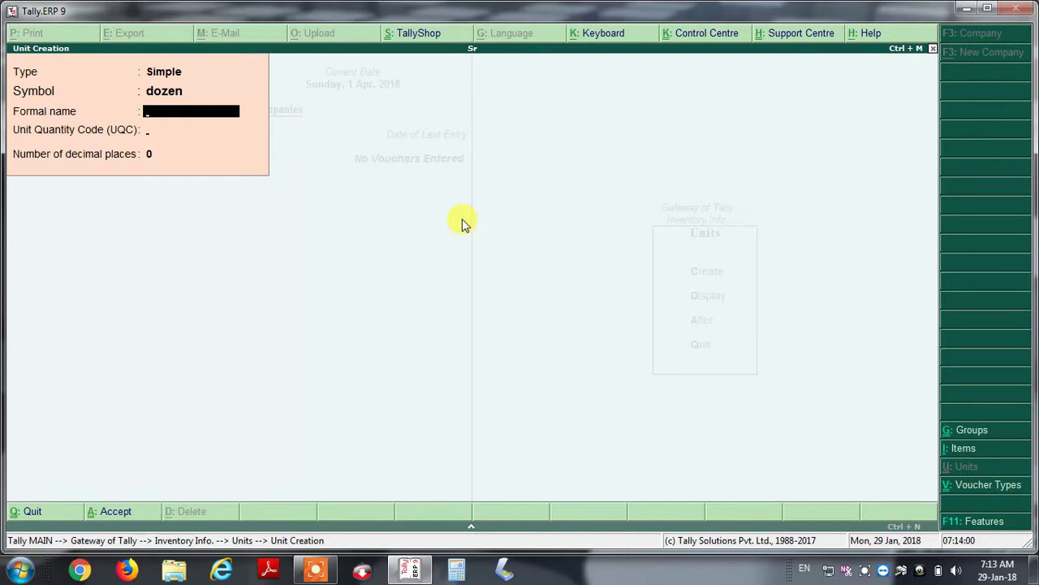
key(Return)
key(Return)
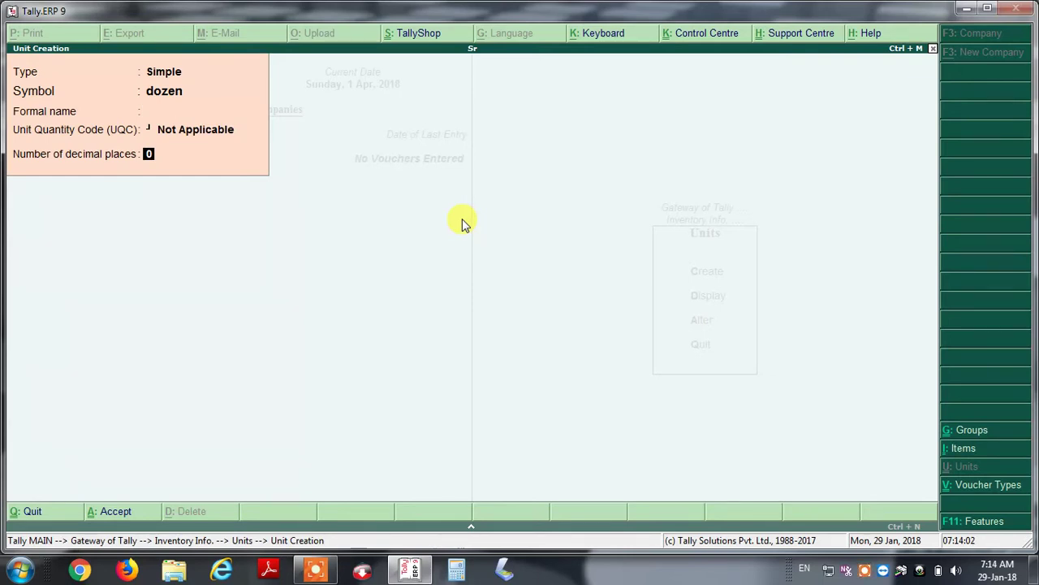
key(BackSpace)
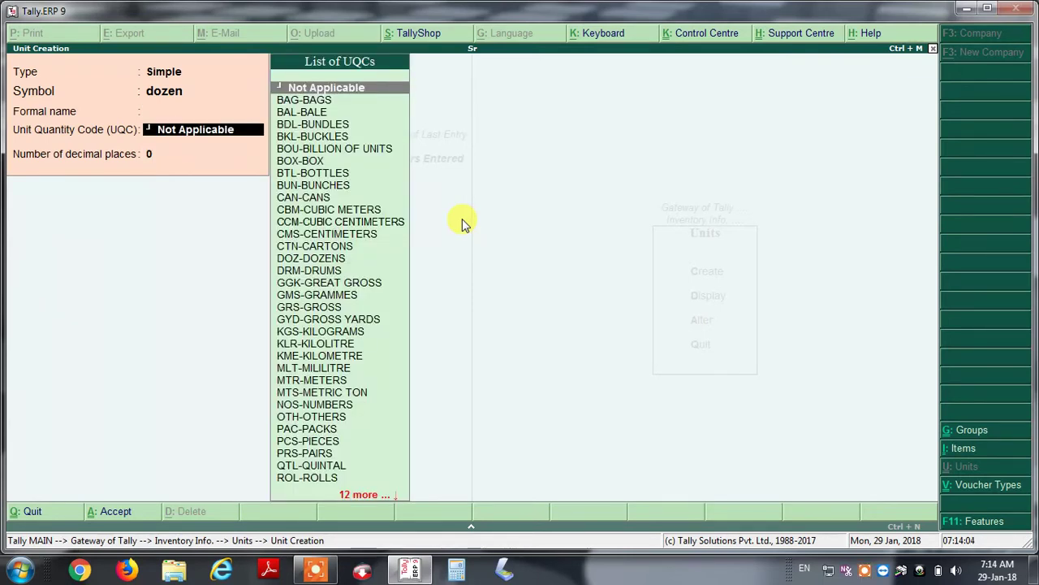
text(doz)
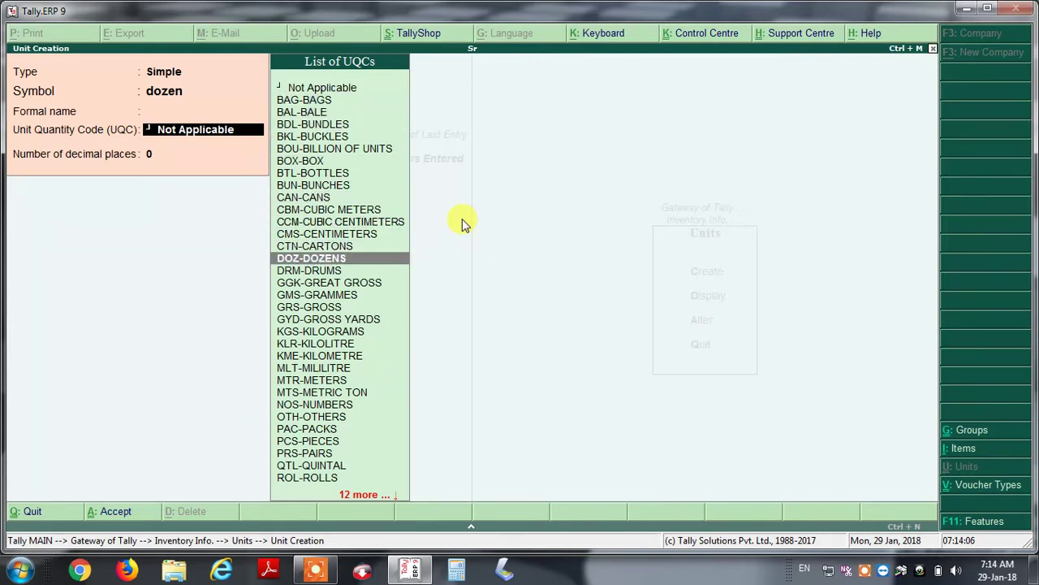
key(Return)
Step: Create simple unit box with UQC BOX-BOX
key(Return)
key(Return)
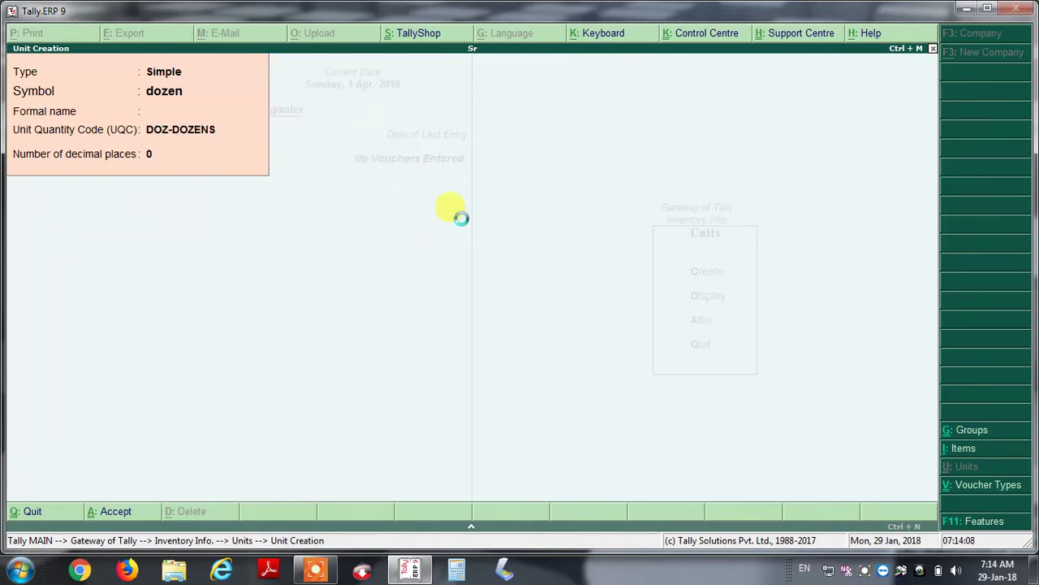
text(box)
key(Return)
key(Return)
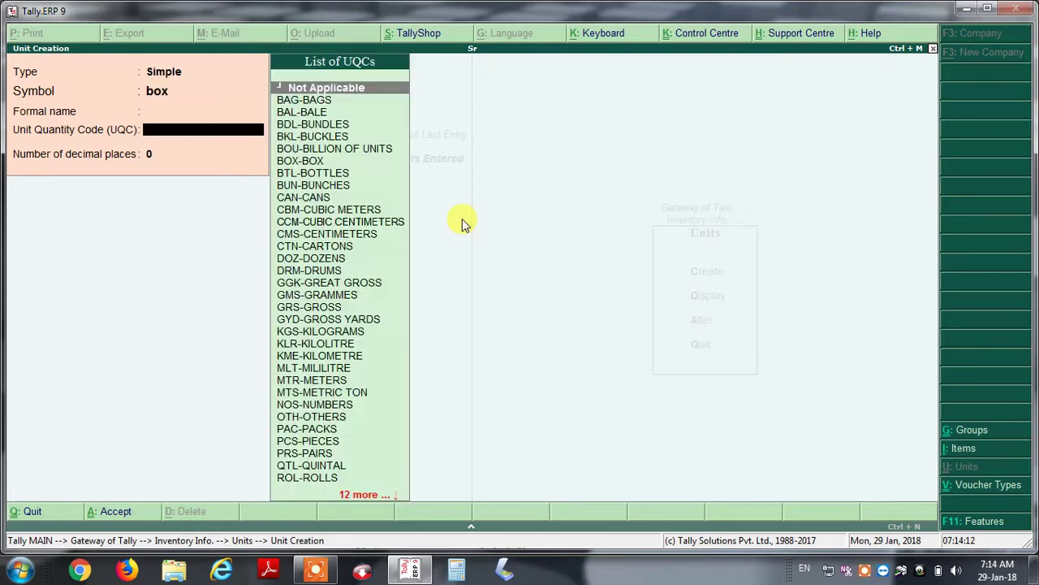
key(Down)
key(Down)
key(Down)
key(Down)
key(Down)
key(Down)
key(Return)
key(Return)
key(Return)
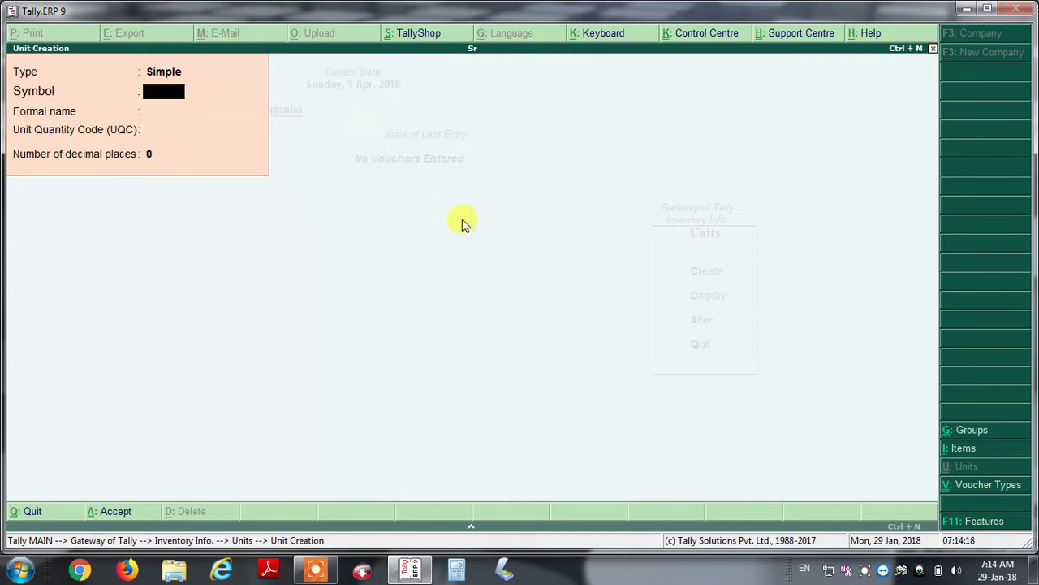
Step: Create simple unit bundle with UQC BDL-BUNDLES
text(bundle)
key(Return)
key(Return)
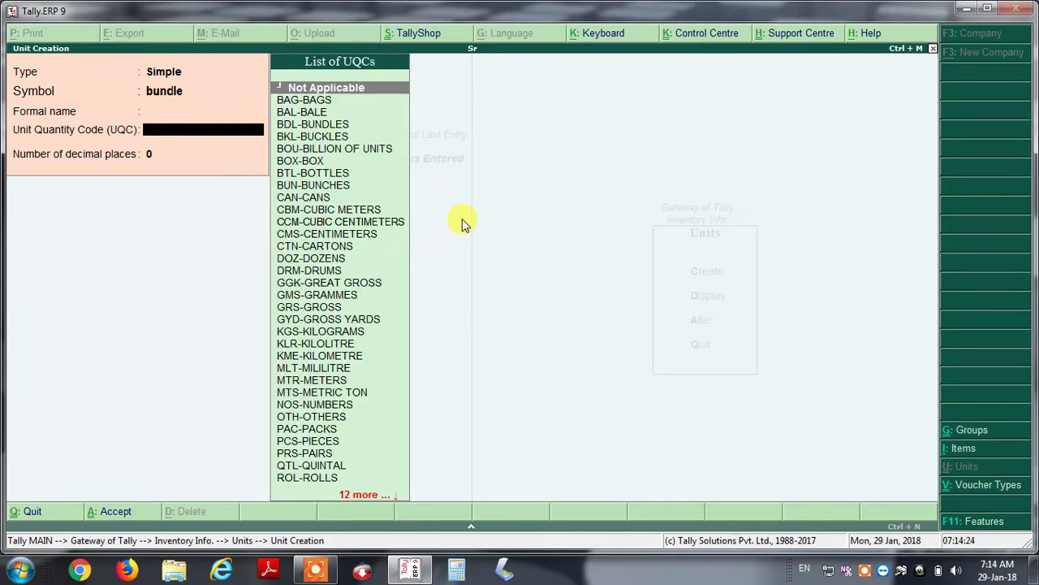
key(Down)
key(Down)
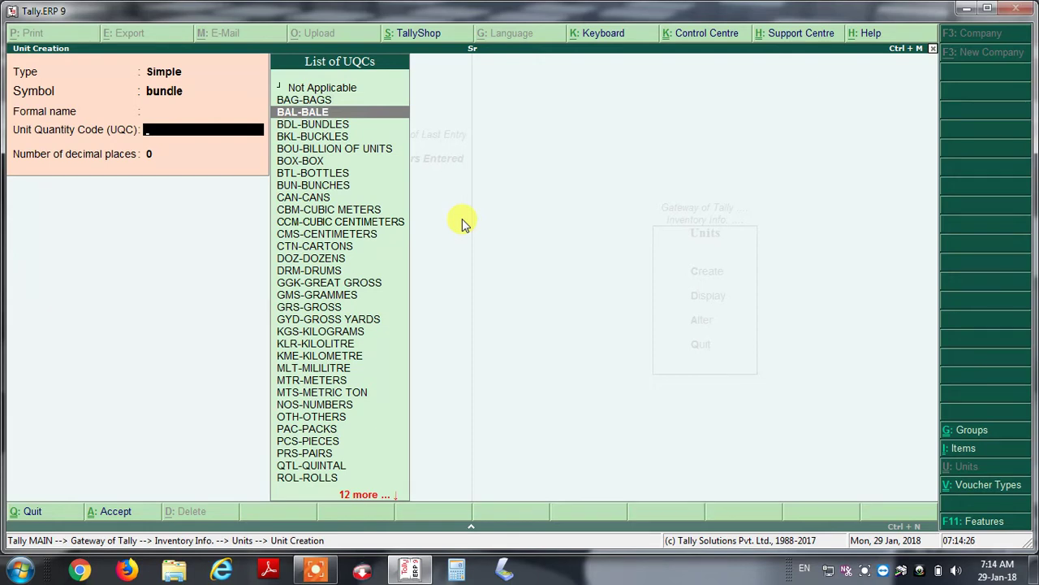
key(Down)
key(Return)
key(Return)
key(Return)
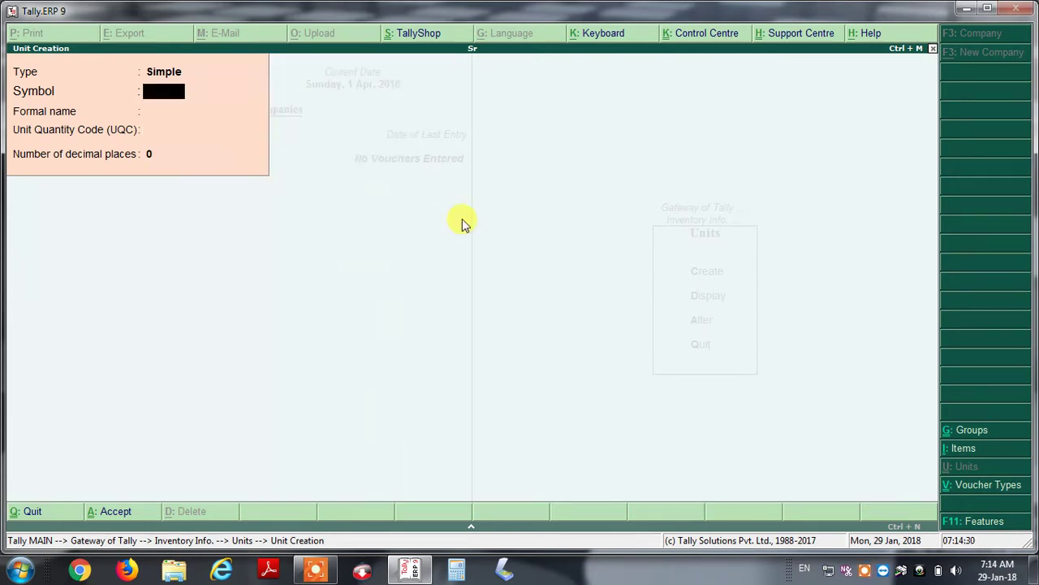
Step: Create unit bottle with UQC BTL-BOTTLES
text(bottle)
key(Return)
key(Return)
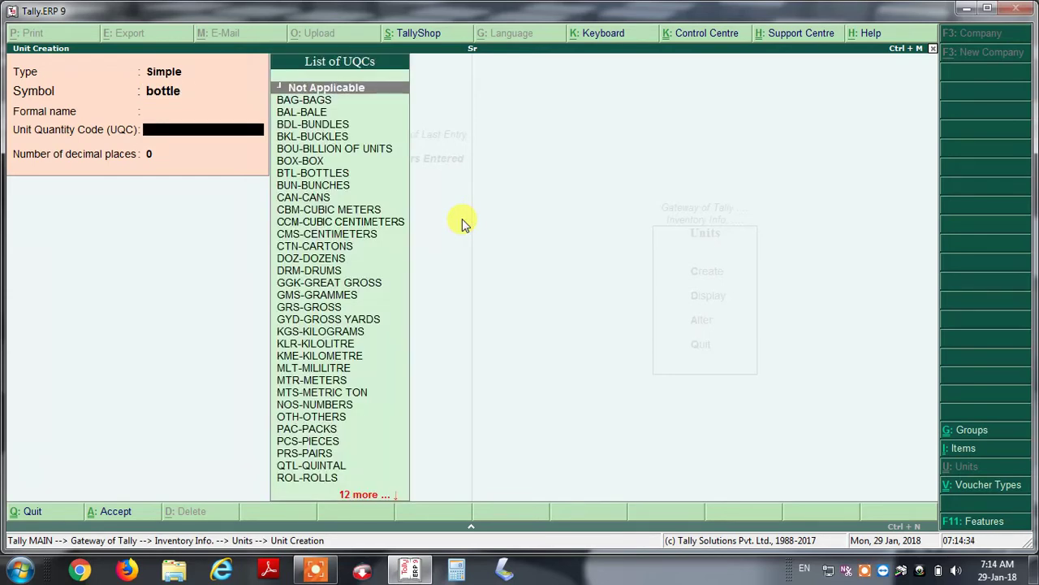
key(Down)
key(Down)
key(Down)
key(Down)
key(Down)
key(Down)
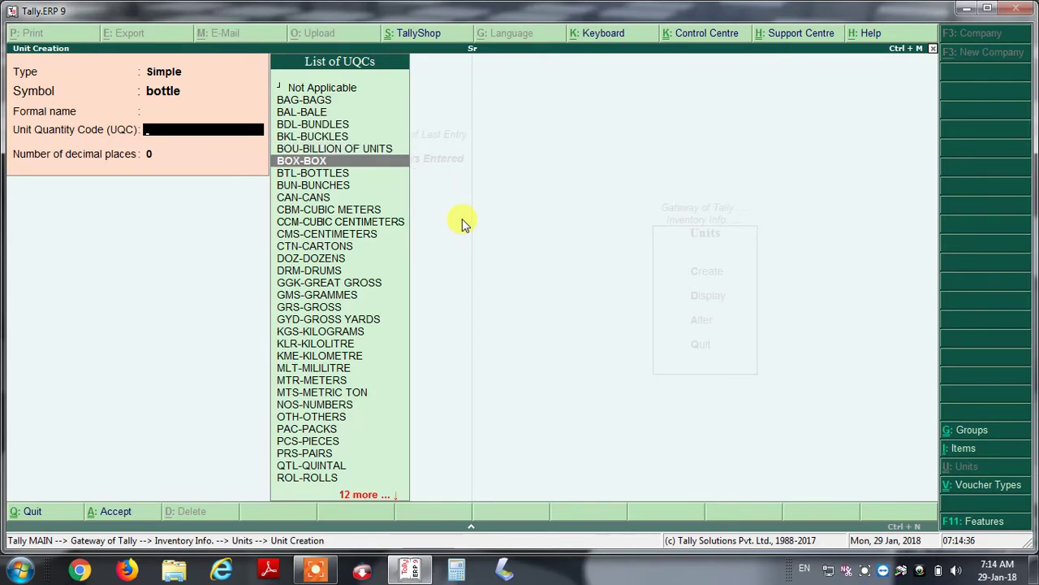
key(Down)
key(Return)
key(Return)
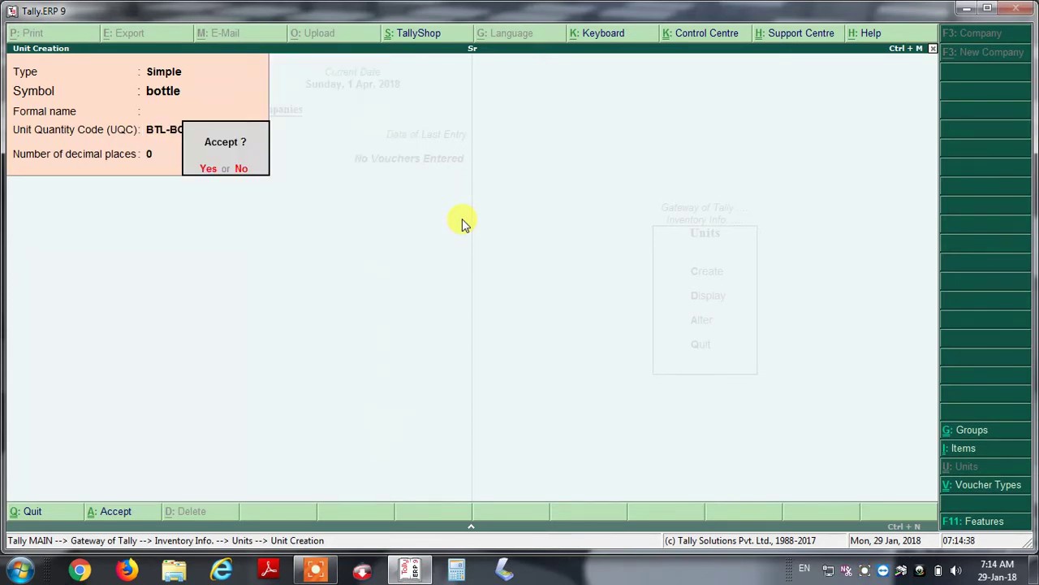
Step: Create unit can with UQC CAN-CANS
key(Return)
text(can)
key(Return)
key(Return)
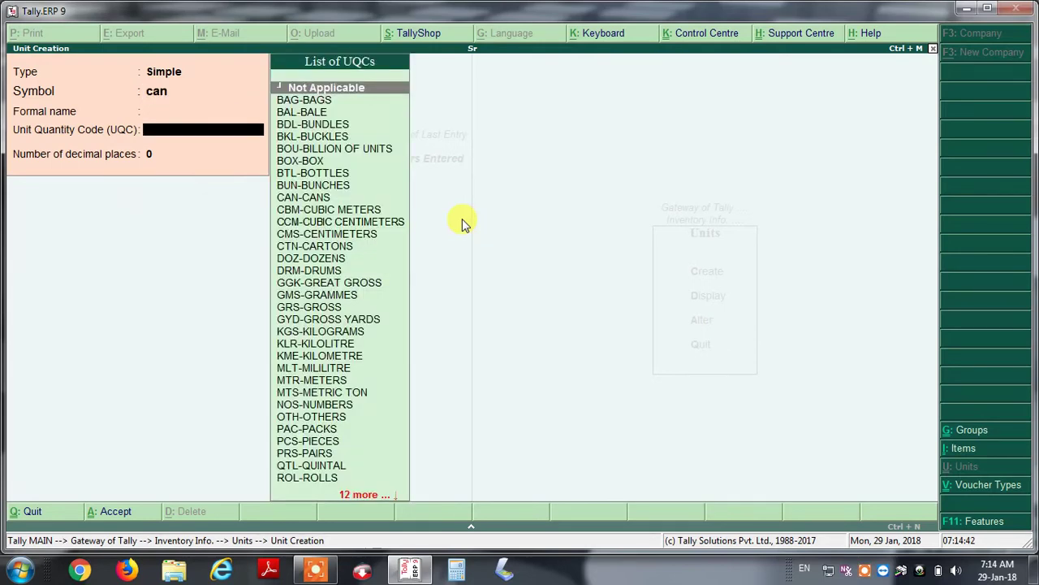
key(Down)
key(Down)
key(Down)
key(Down)
key(Down)
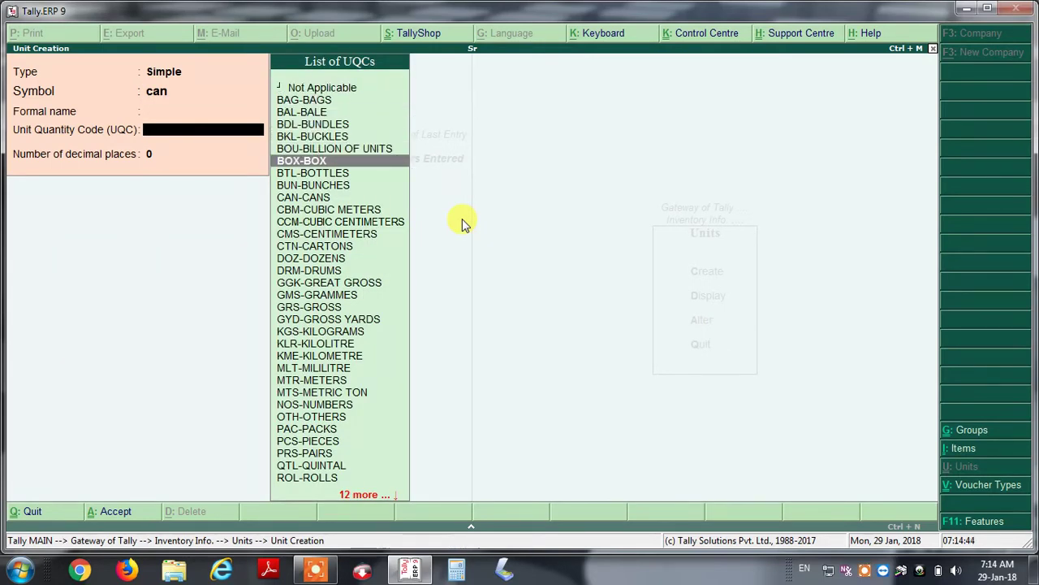
key(Down)
key(Down)
key(Down)
key(Return)
key(Return)
key(Return)
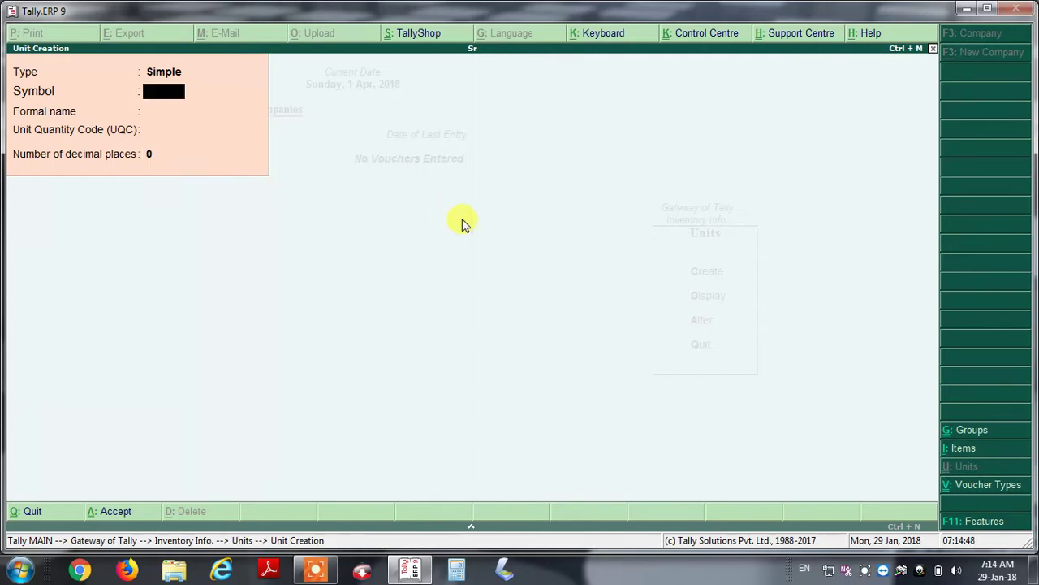
Step: Enter symbol pcs for a new unit and move toward PCS-PIECES
text(pcs)
key(Return)
key(Return)
key(Down)
key(Down)
key(Down)
key(Down)
key(Down)
key(Down)
key(Down)
key(Down)
key(Down)
key(Down)
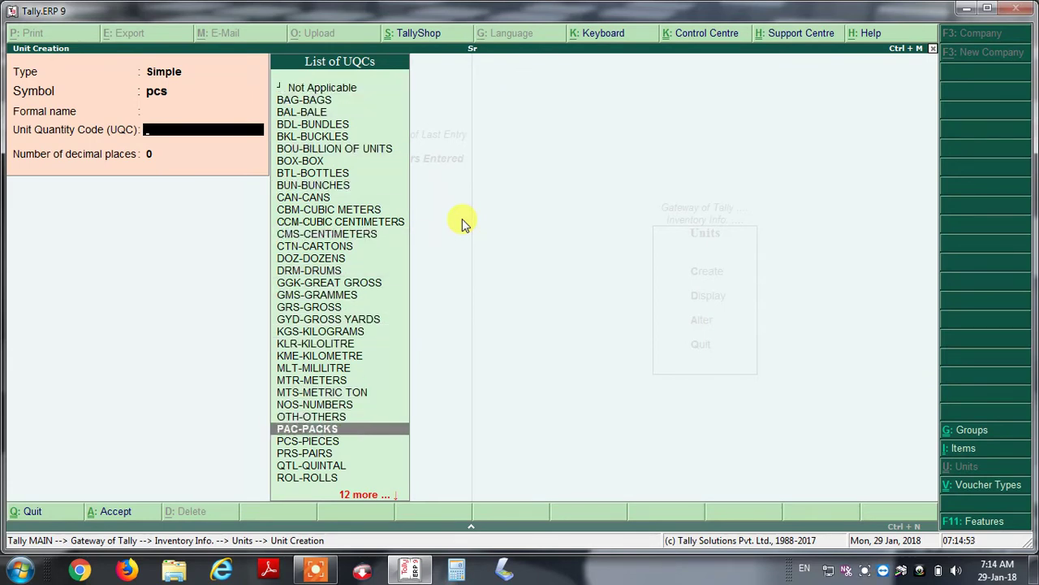
key(Down)
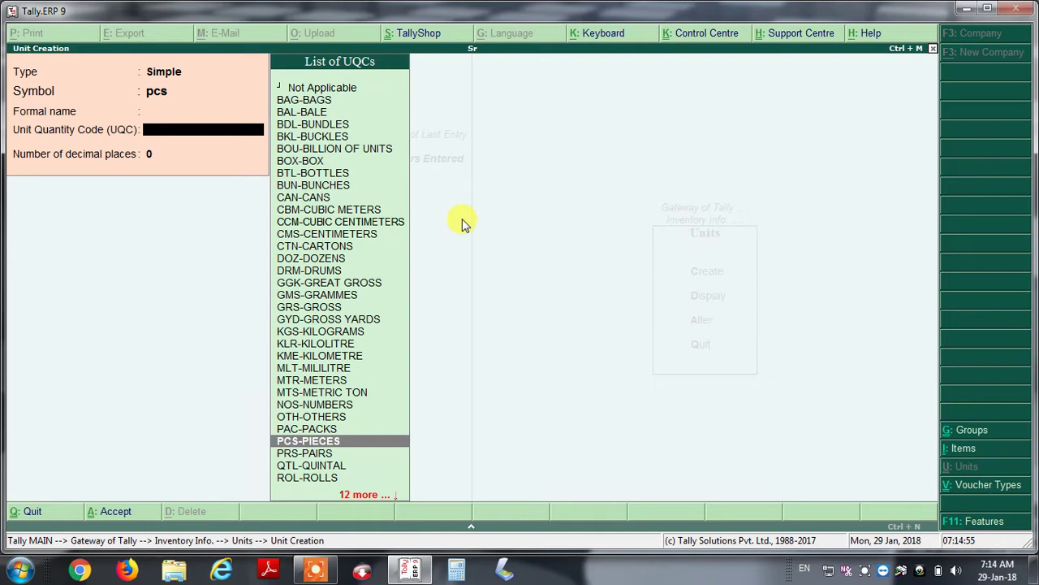
Step: Save unit pcs as PCS-PIECES and create unit kg with KGS-KILOGRAMS
key(Return)
key(Return)
key(Return)
text(kg)
key(Return)
key(Return)
key(Return)
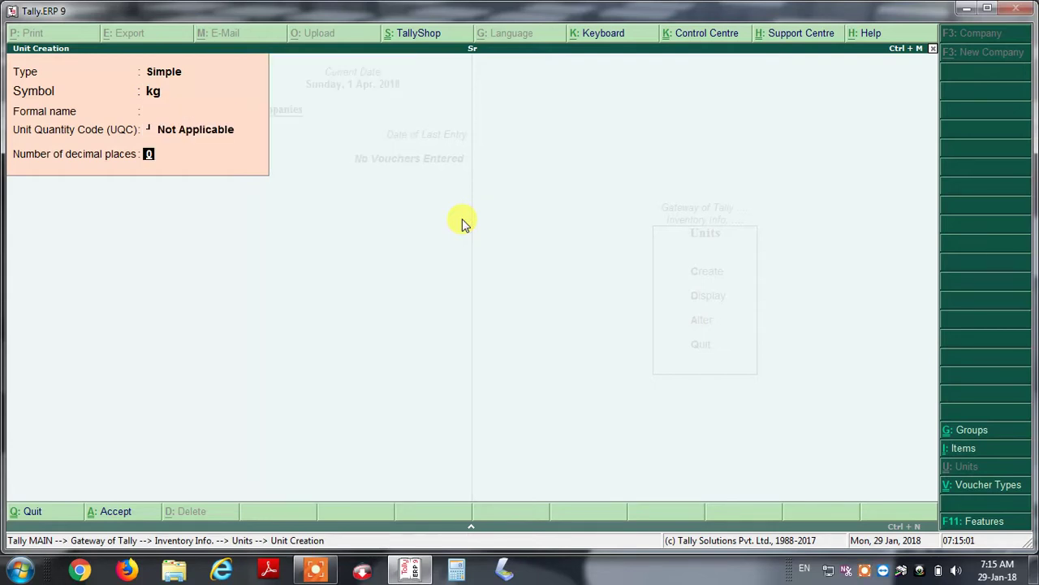
key(BackSpace)
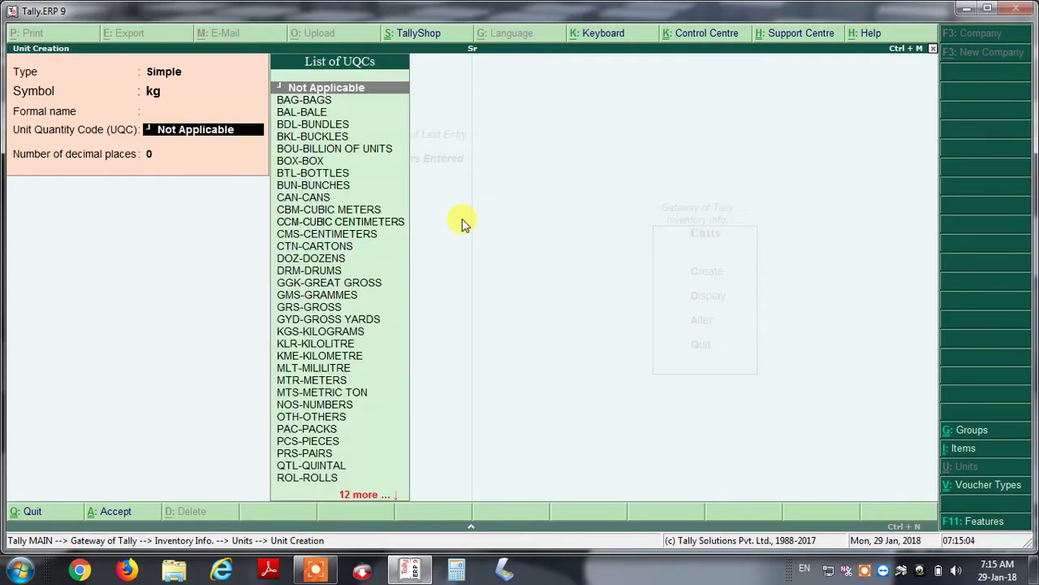
key(Down)
key(Down)
key(Down)
key(Down)
key(Down)
key(Down)
key(Down)
key(Up)
key(Up)
text(..)
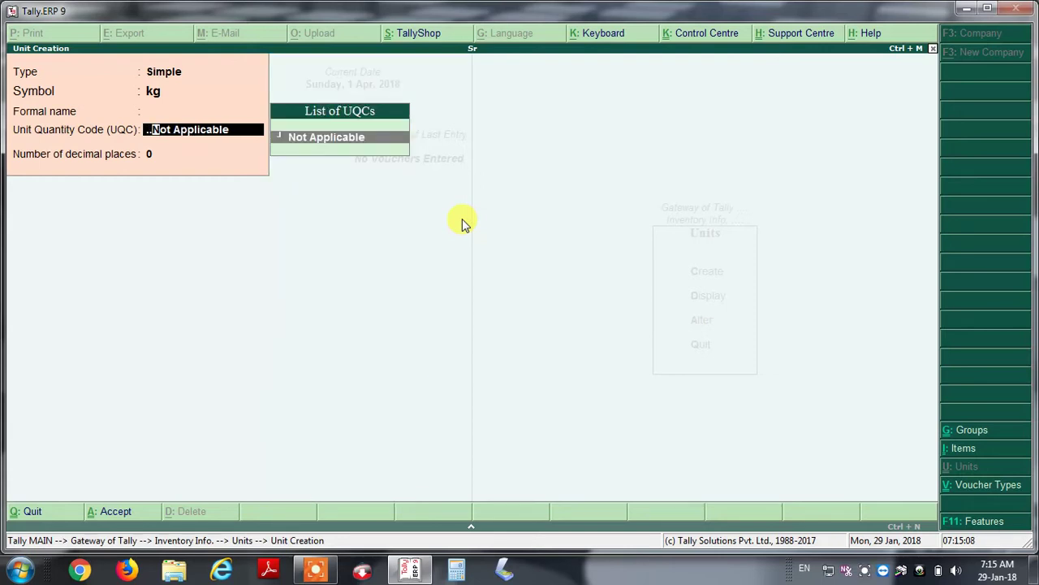
key(BackSpace)
key(BackSpace)
key(BackSpace)
key(BackSpace)
key(Return)
key(Return)
key(Return)
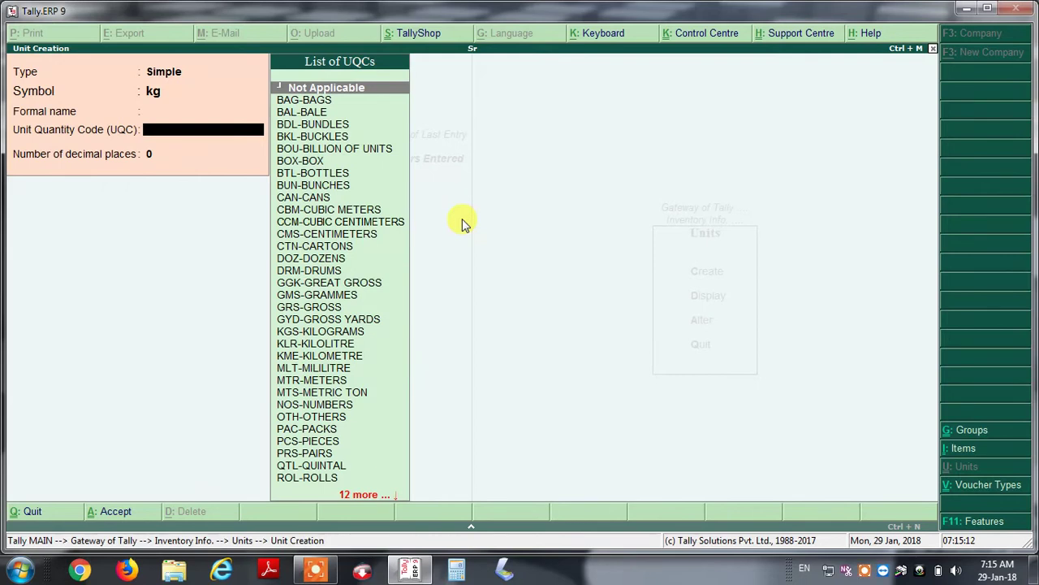
key(Down)
key(Down)
key(Down)
key(Down)
key(Down)
key(Down)
key(Down)
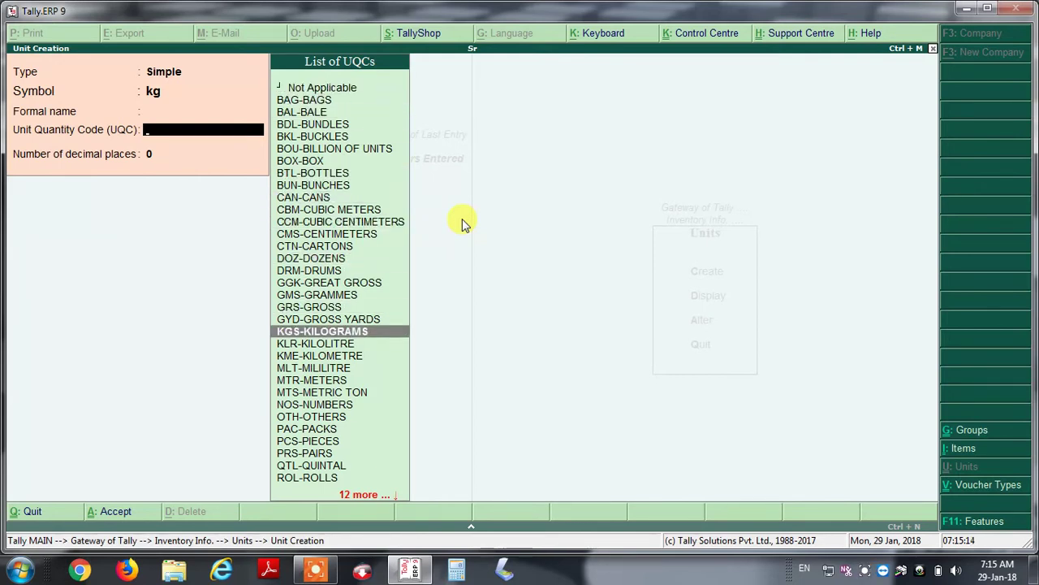
key(Return)
key(ctrl+a)
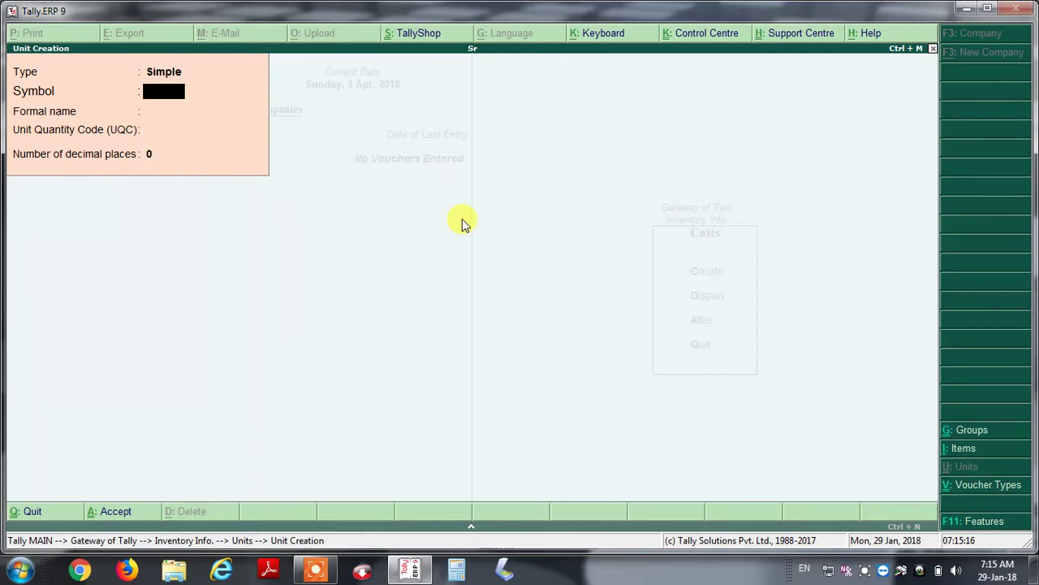
Step: Create unit gm. with GMS-GRAMMES, then quit unit creation back to Inventory Info
text(gm)
text(.)
key(Return)
key(Return)
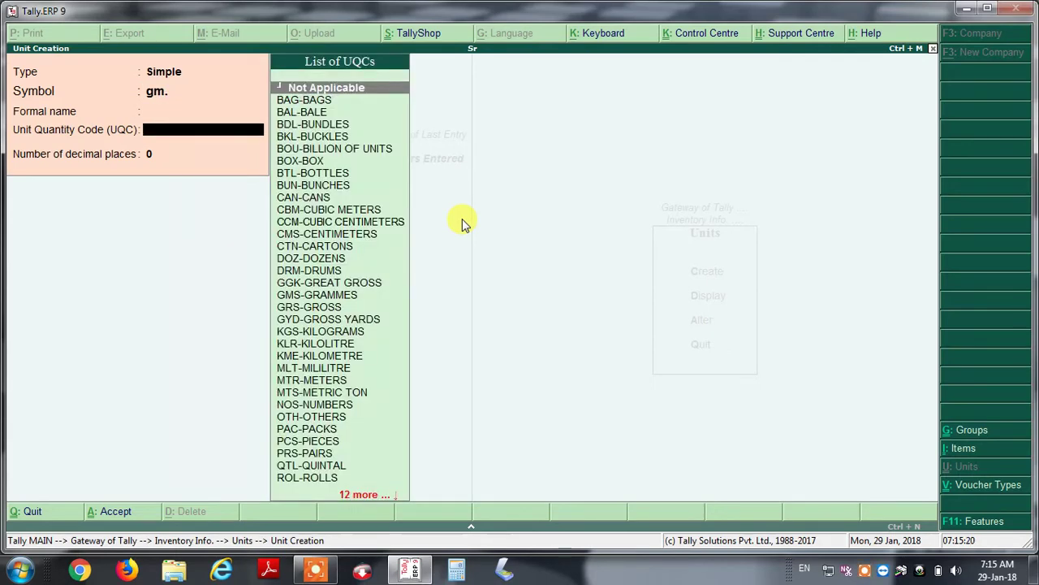
key(Down)
key(Down)
key(Down)
key(Down)
key(Down)
key(Down)
key(Down)
key(Down)
key(Down)
key(Down)
key(Down)
key(Down)
key(Down)
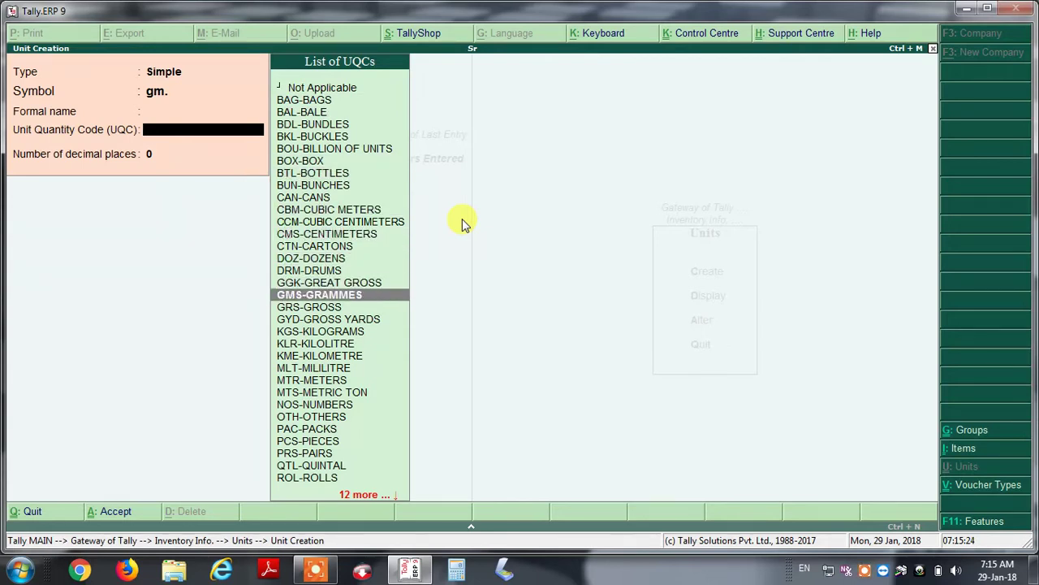
key(Return)
key(Return)
key(Return)
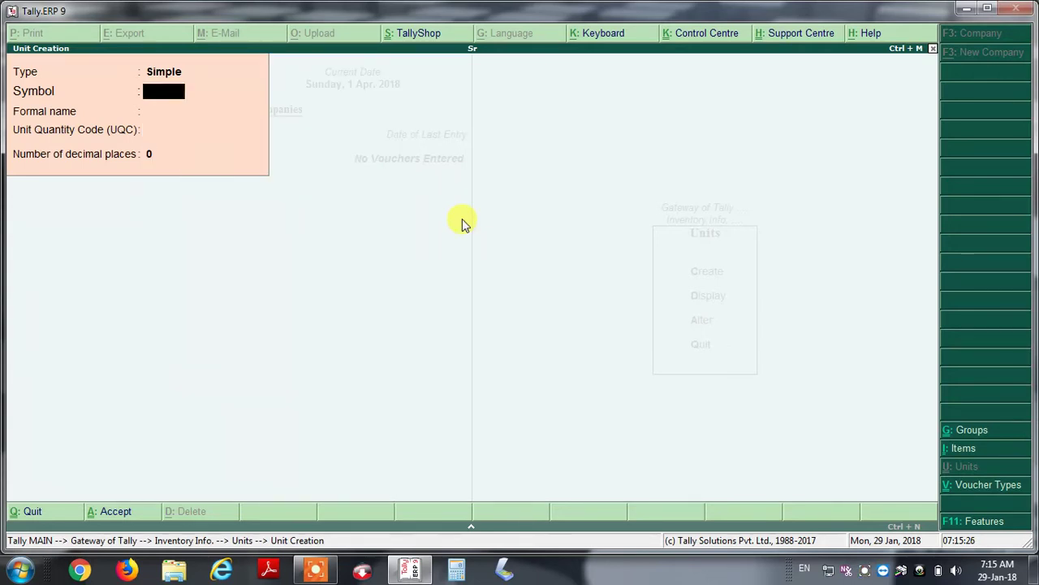
key(Escape)
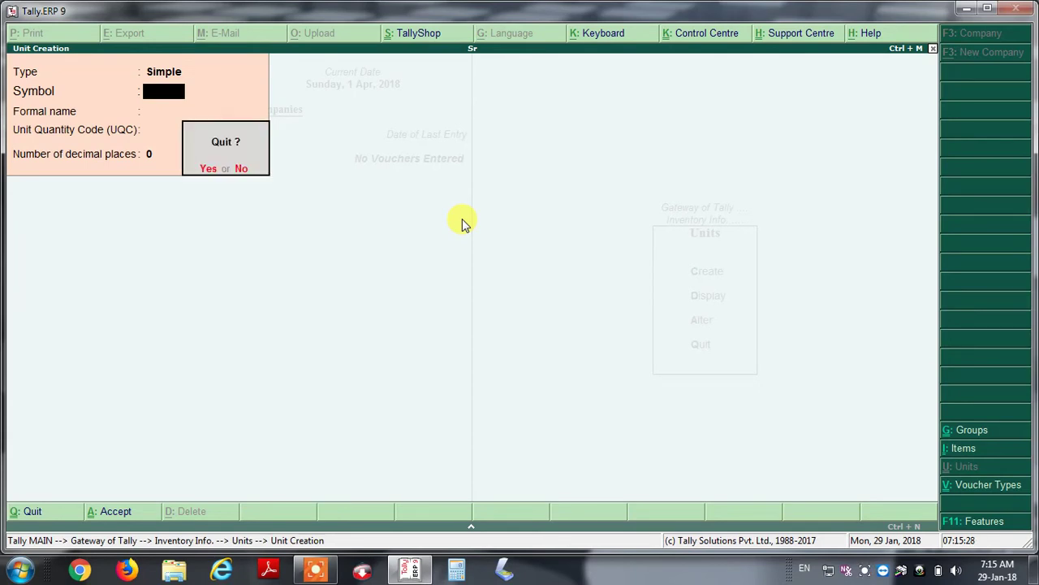
key(Return)
key(Escape)
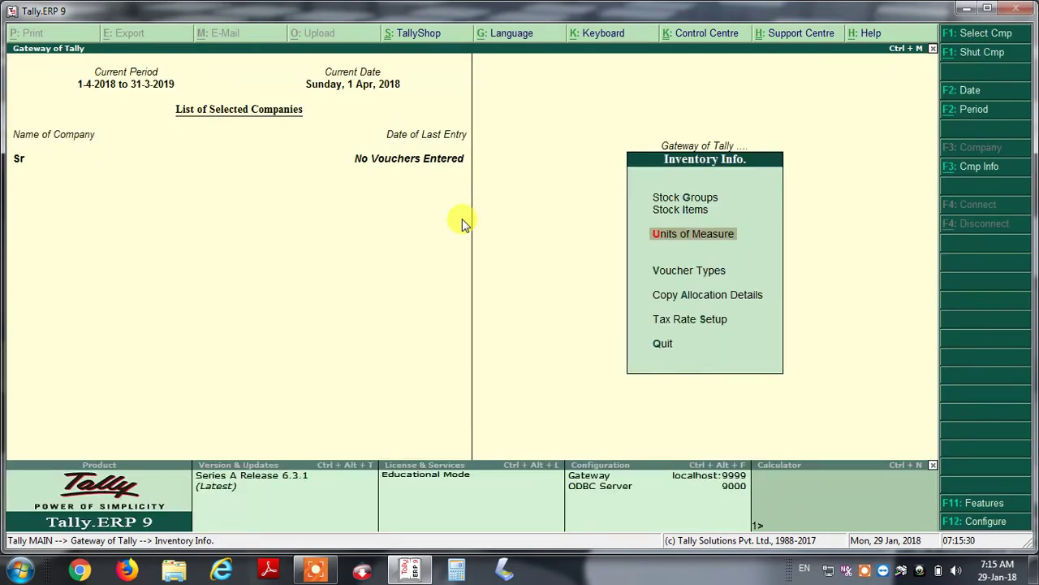
Step: Go back to Gateway of Tally and open Stock Item creation under Inventory Info
key(Escape)
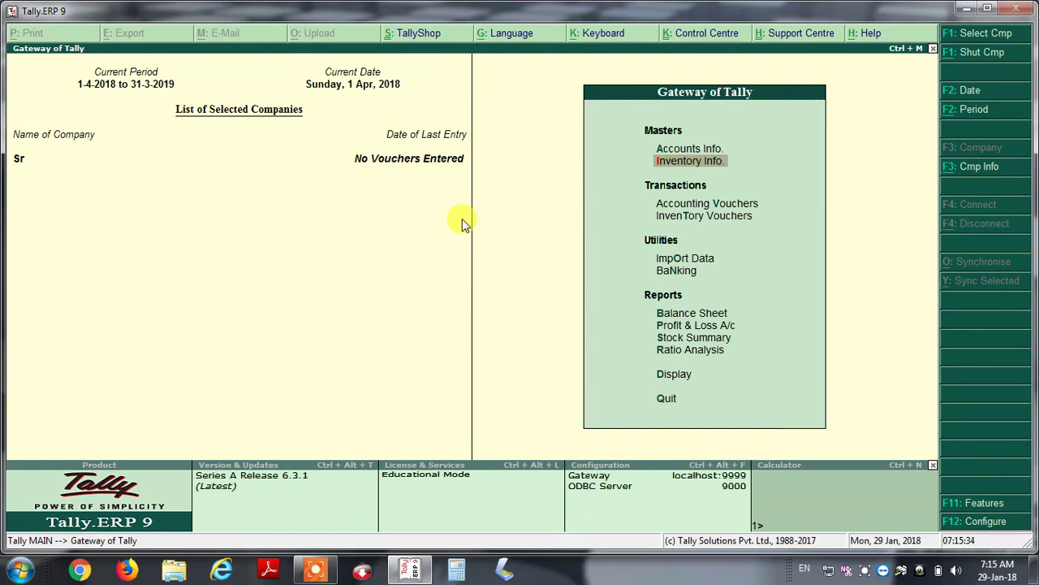
key(Down)
key(Down)
key(Up)
key(Up)
key(Return)
key(Down)
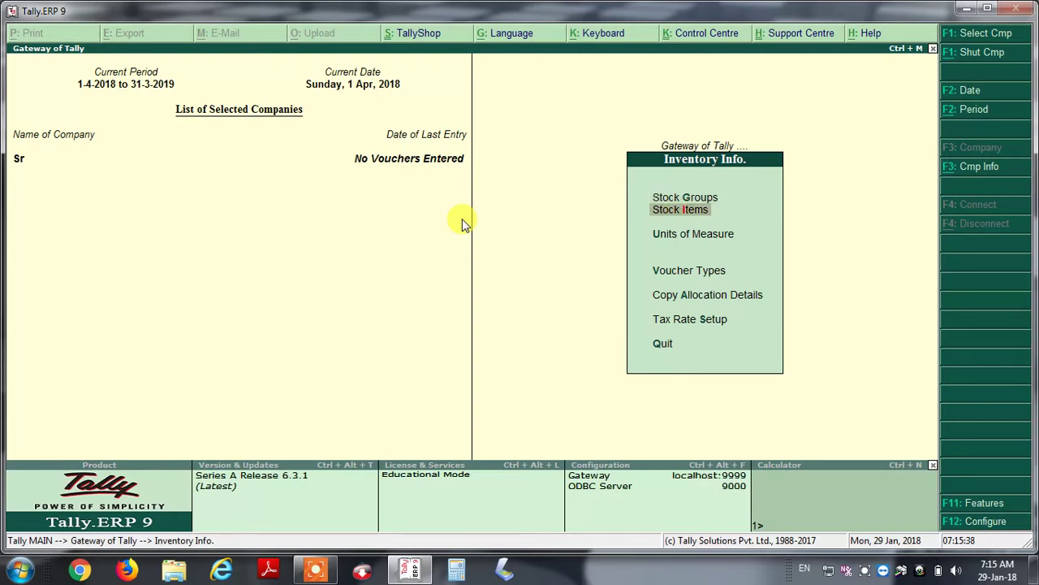
key(Return)
key(Return)
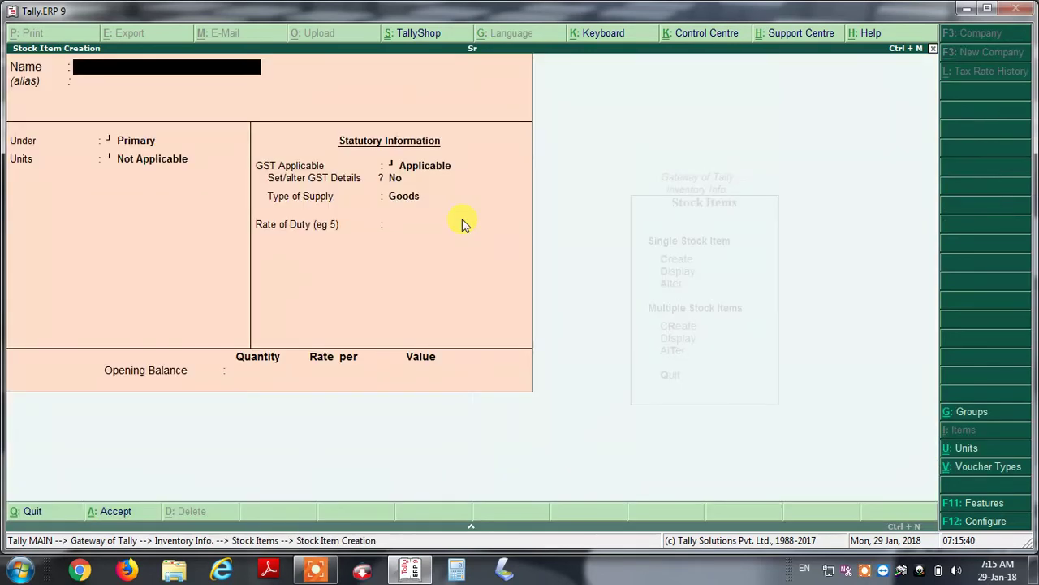
Step: Quit the blank stock item form and open Accounting Vouchers from Gateway of Tally
key(Escape)
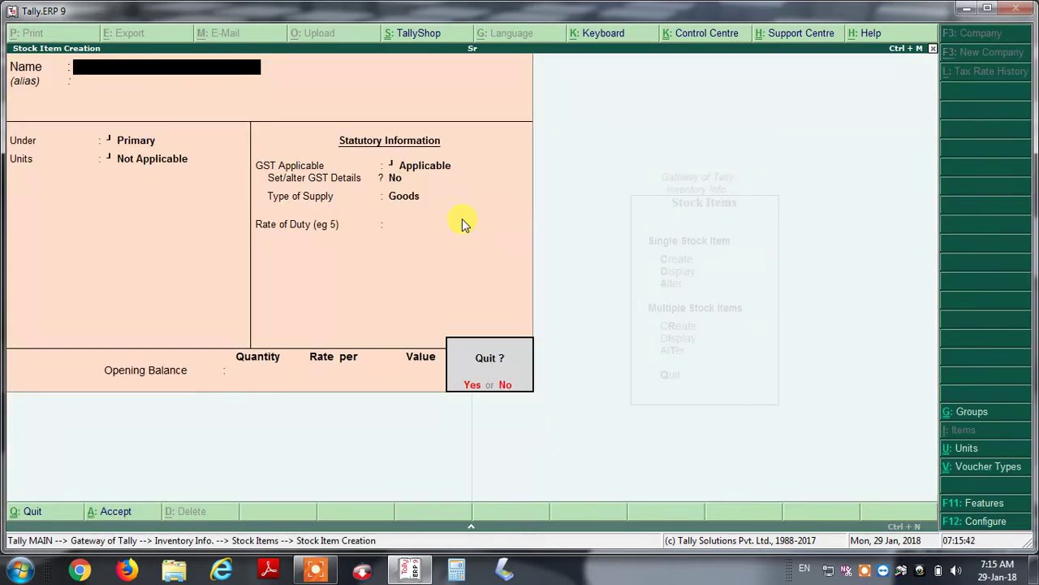
key(Return)
key(Escape)
key(Escape)
key(Up)
key(Down)
key(Down)
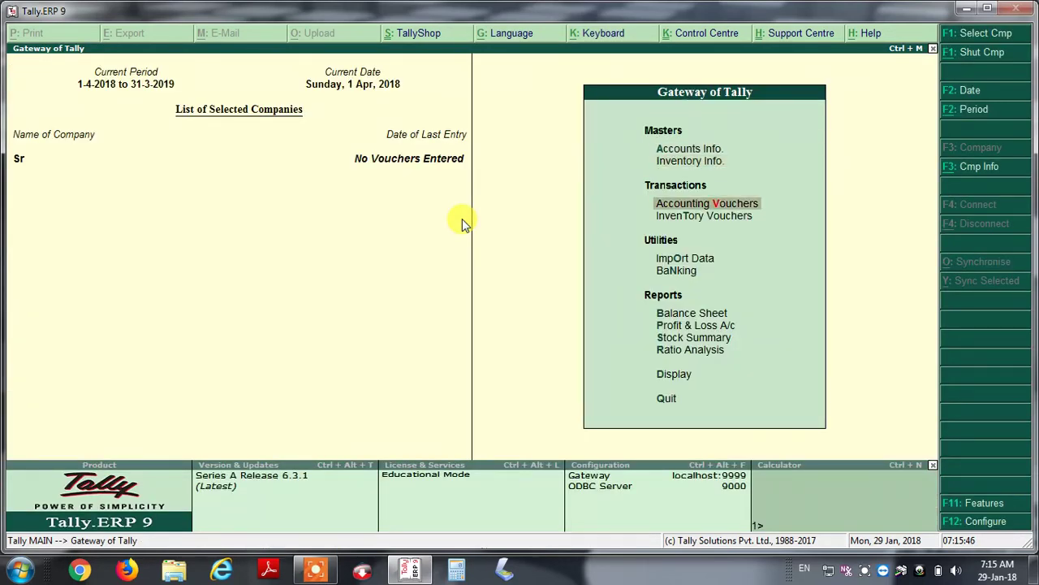
key(Return)
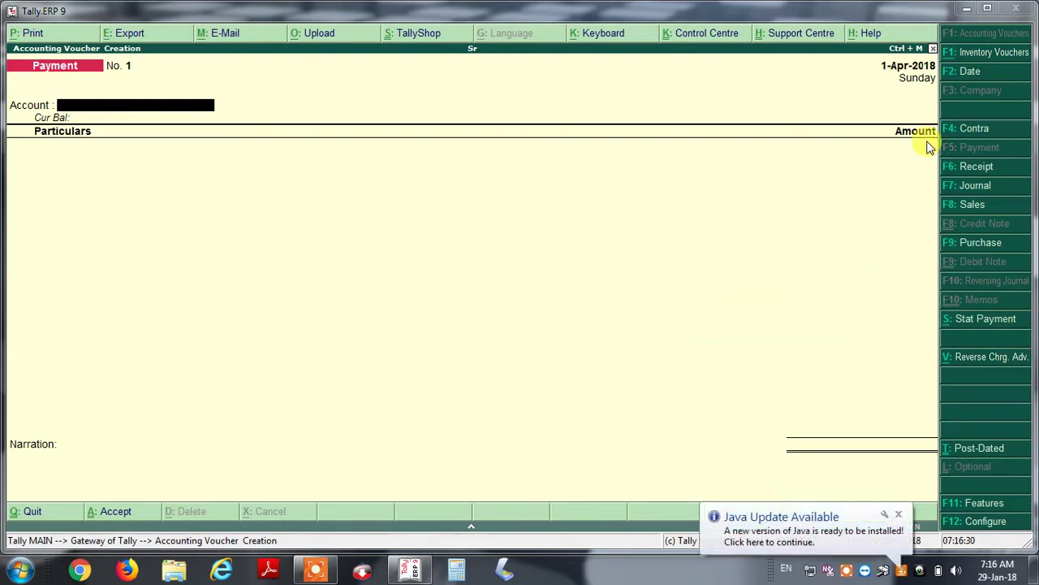
Step: Switch the voucher to Purchase and enter supplier invoice no. 23
click(965, 243)
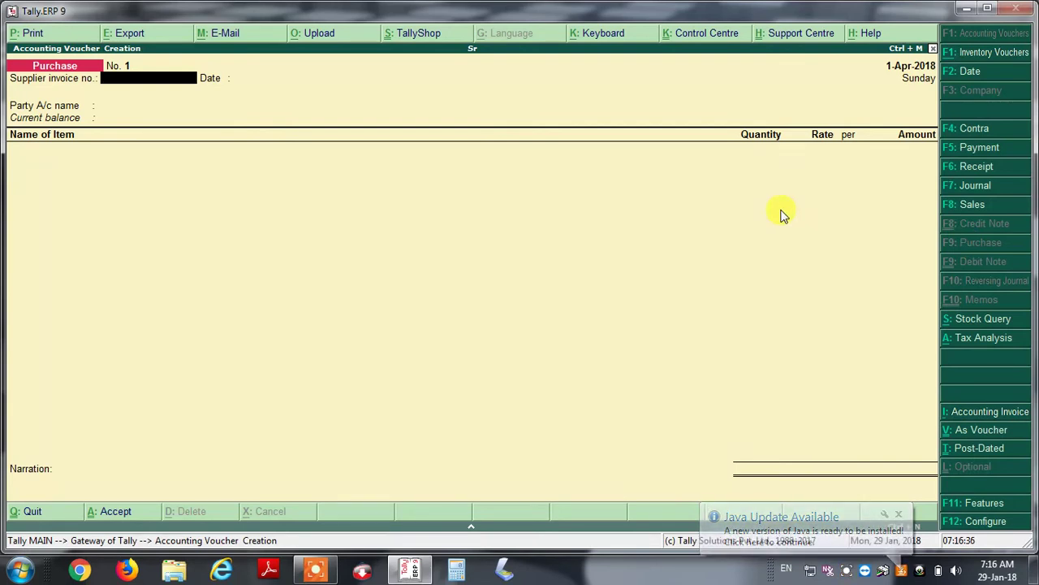
text(23)
key(Return)
key(Return)
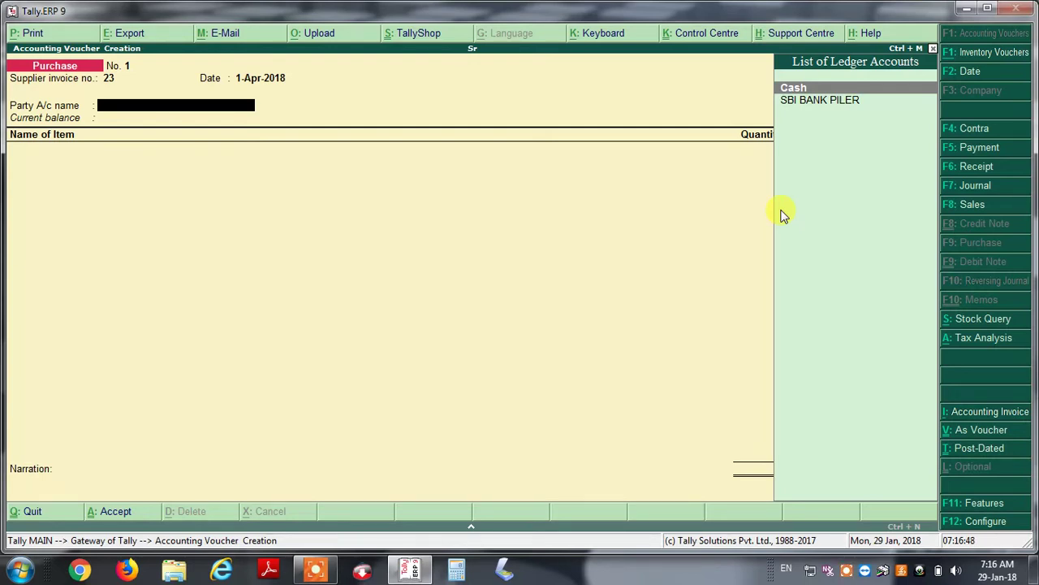
Step: Create a new supplier ledger under Sundry Creditors with bill-by-bill balances on
key(alt+c)
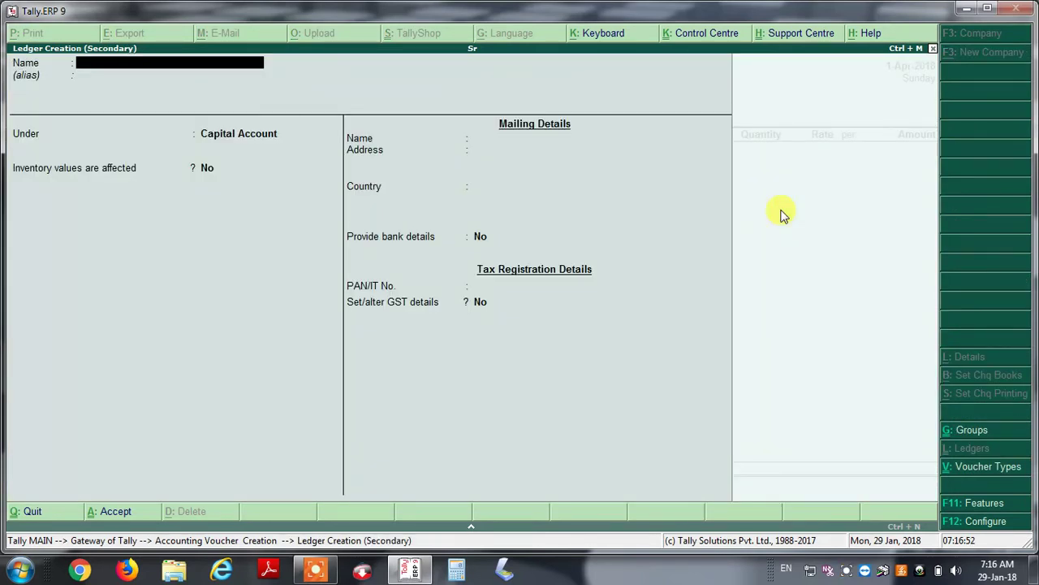
text(Sunil)
key(Return)
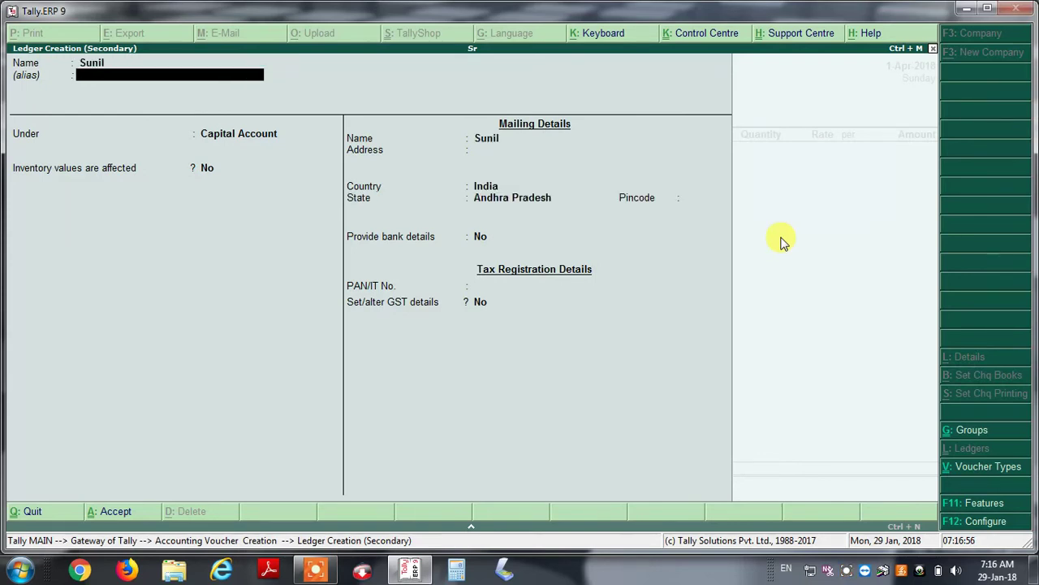
key(Return)
key(Down)
key(Down)
key(Down)
key(Down)
key(Down)
key(Down)
key(Down)
key(Down)
key(Down)
key(Down)
key(Down)
key(Down)
key(Down)
key(Down)
key(Down)
key(Down)
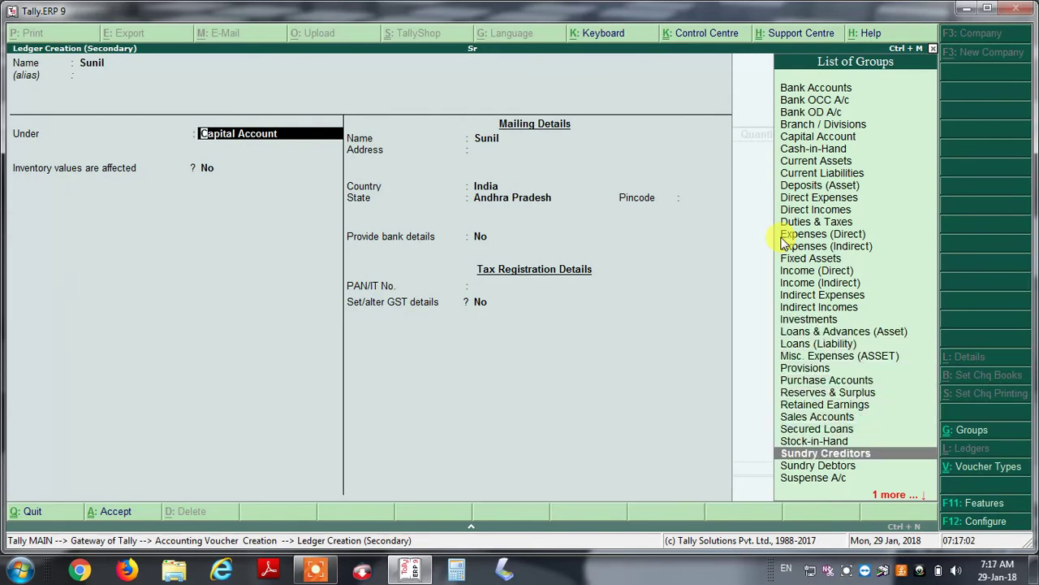
key(Return)
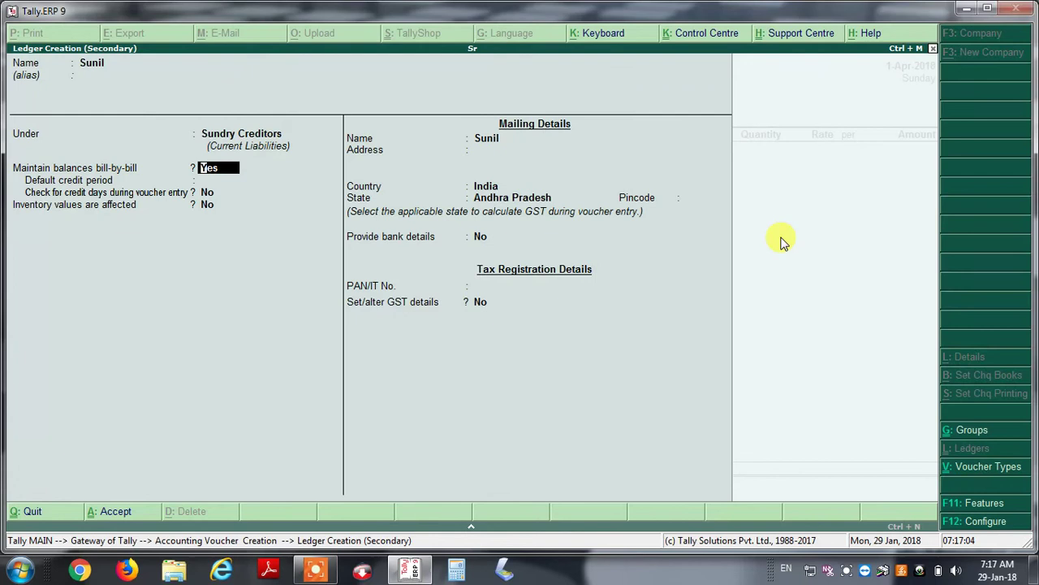
key(Return)
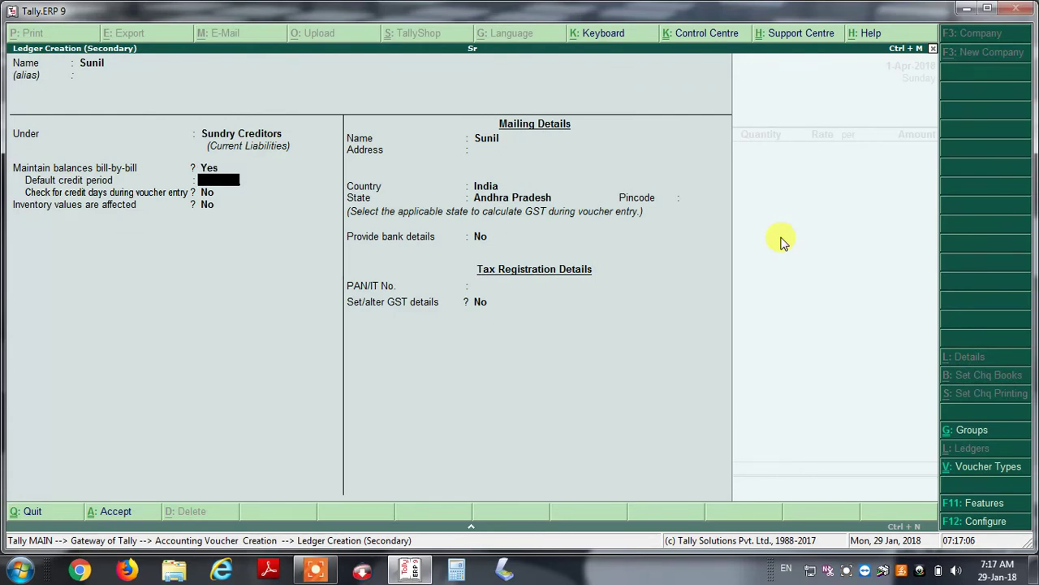
key(Return)
key(Return)
key(Return)
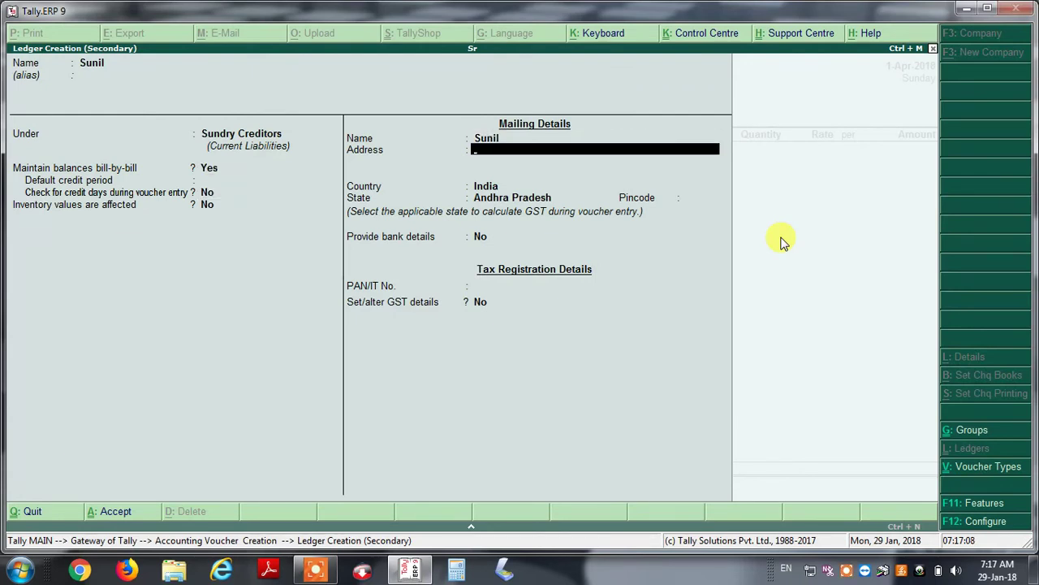
Step: Keep the ledger's state as Andhra Pradesh and leave the GST details unset
key(Return)
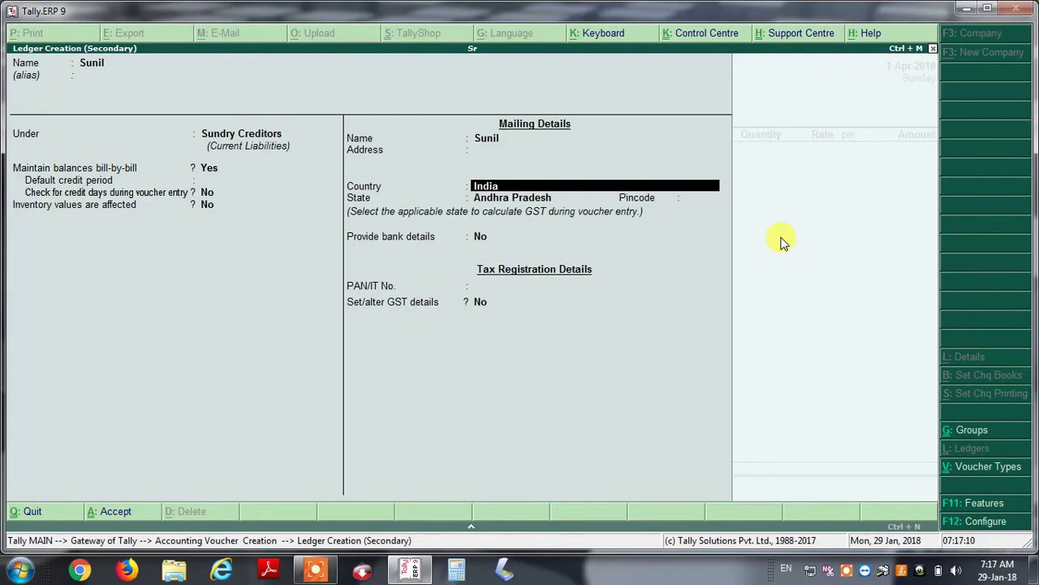
key(Return)
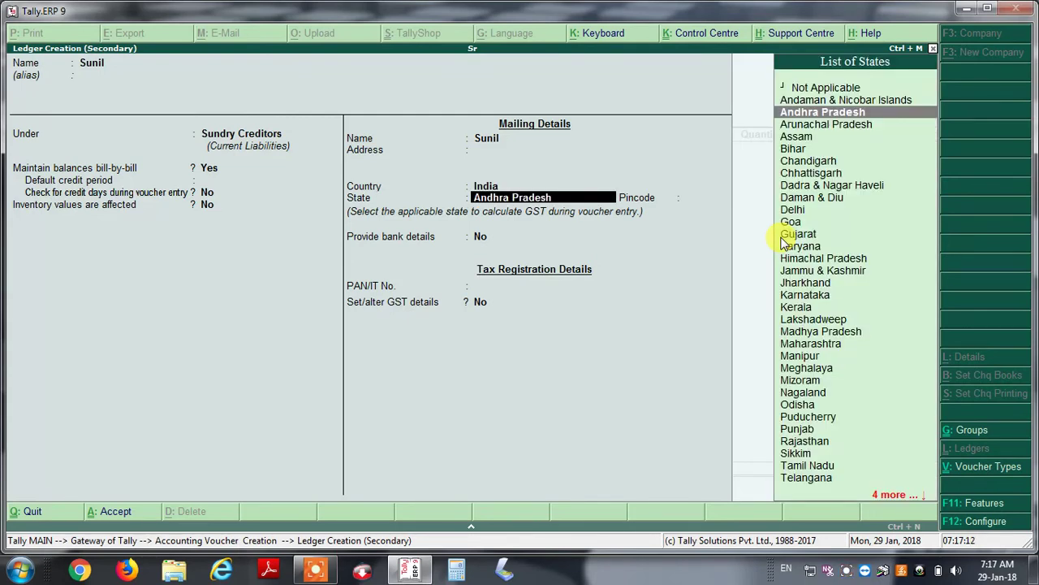
key(Return)
key(Return)
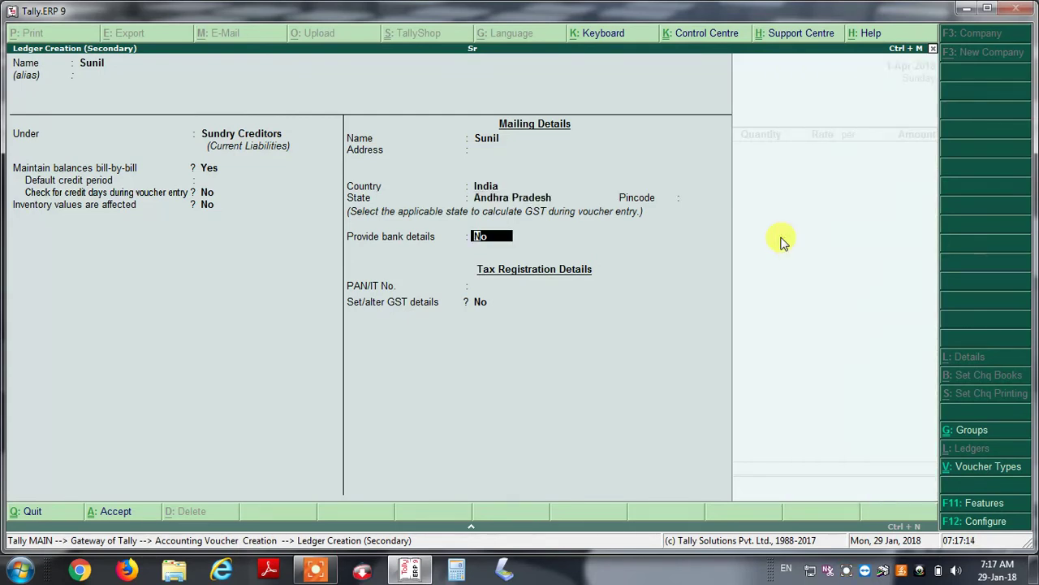
key(Return)
key(Return)
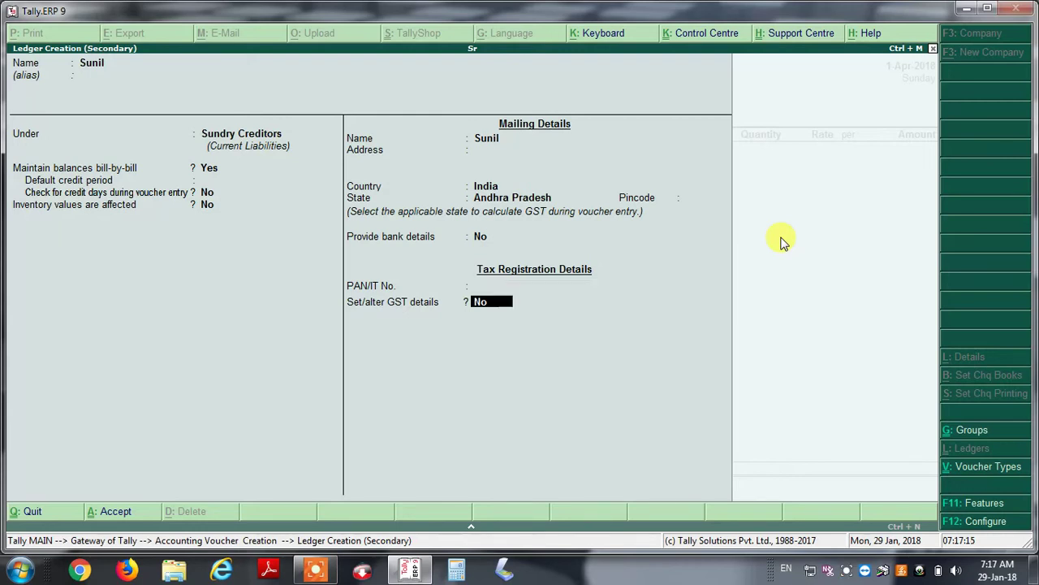
key(y)
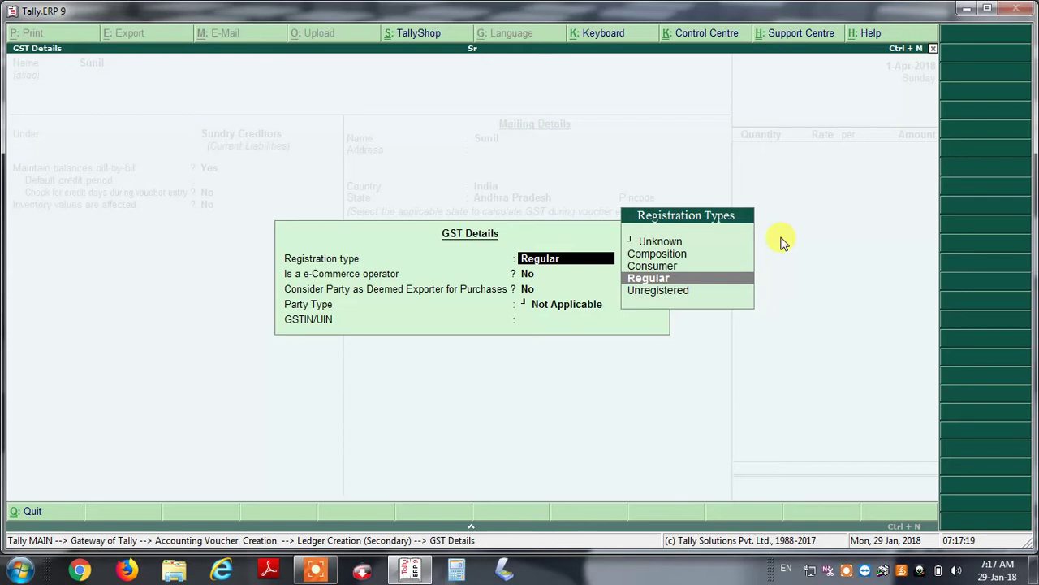
key(Return)
key(Return)
key(Return)
key(Return)
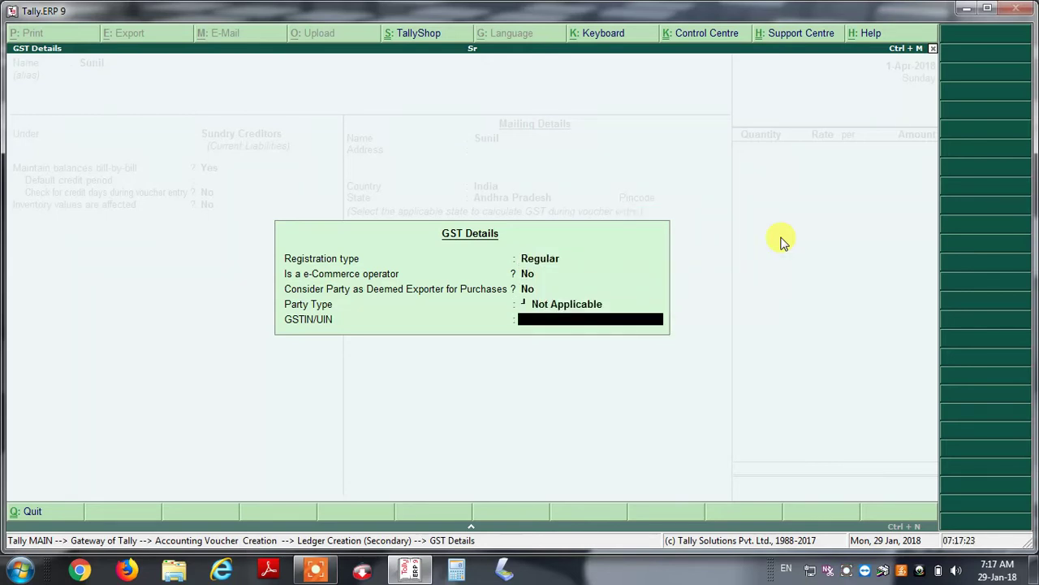
key(Escape)
key(Return)
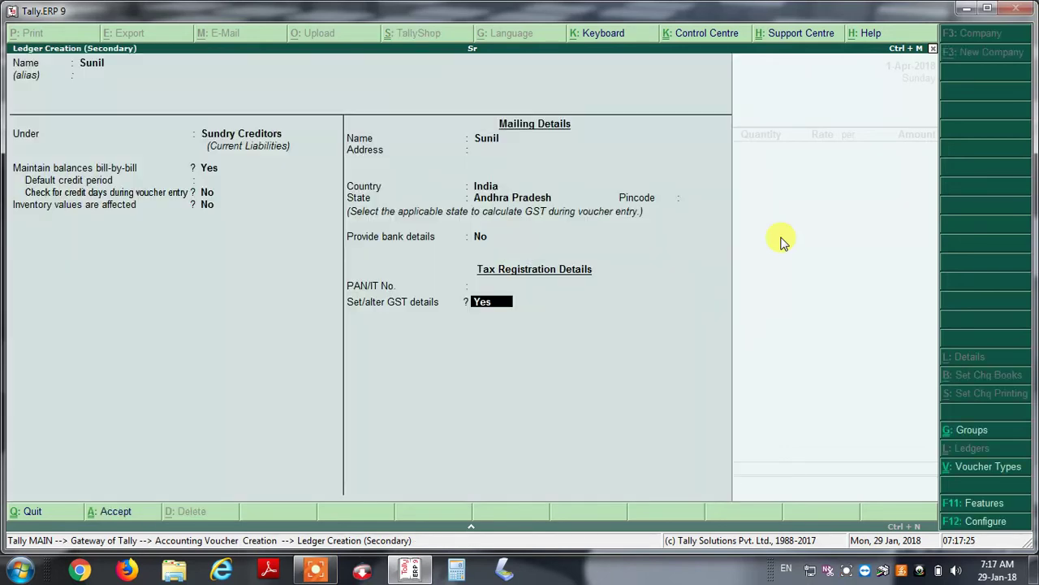
key(Return)
key(Escape)
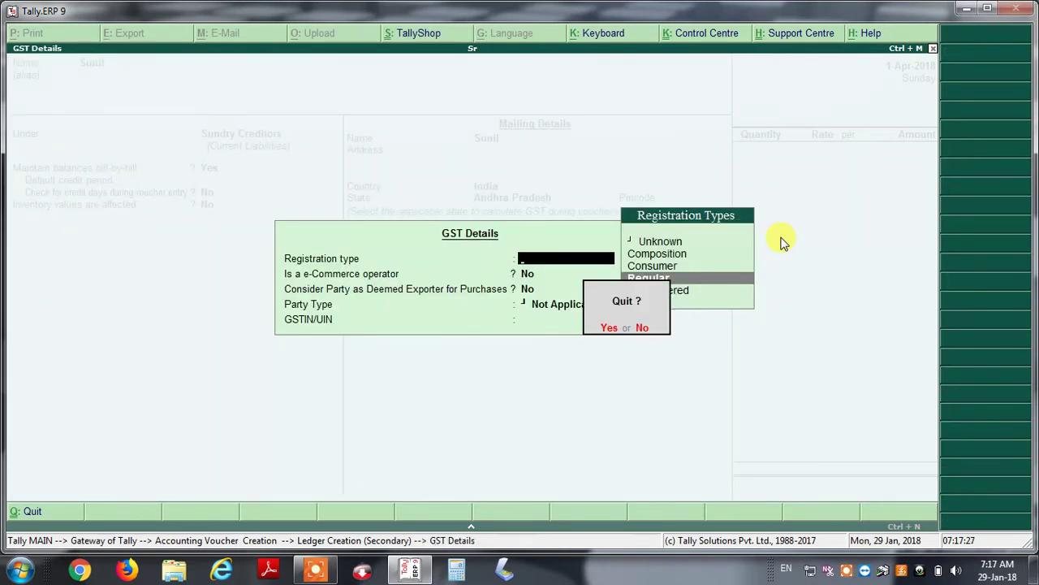
key(Return)
Step: Save the supplier ledger with GST details No and set BOE Not Available to No
key(n)
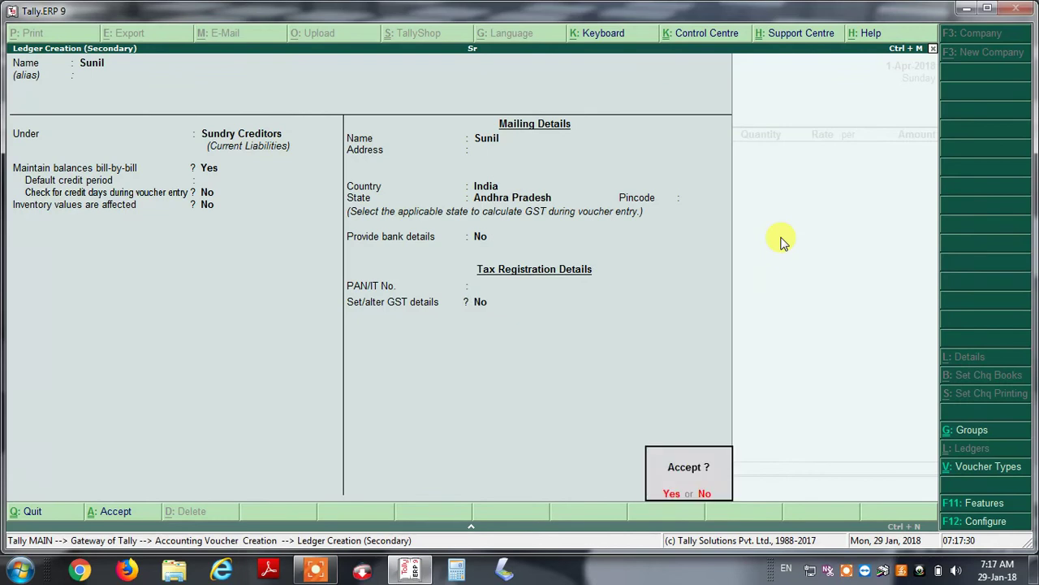
key(Return)
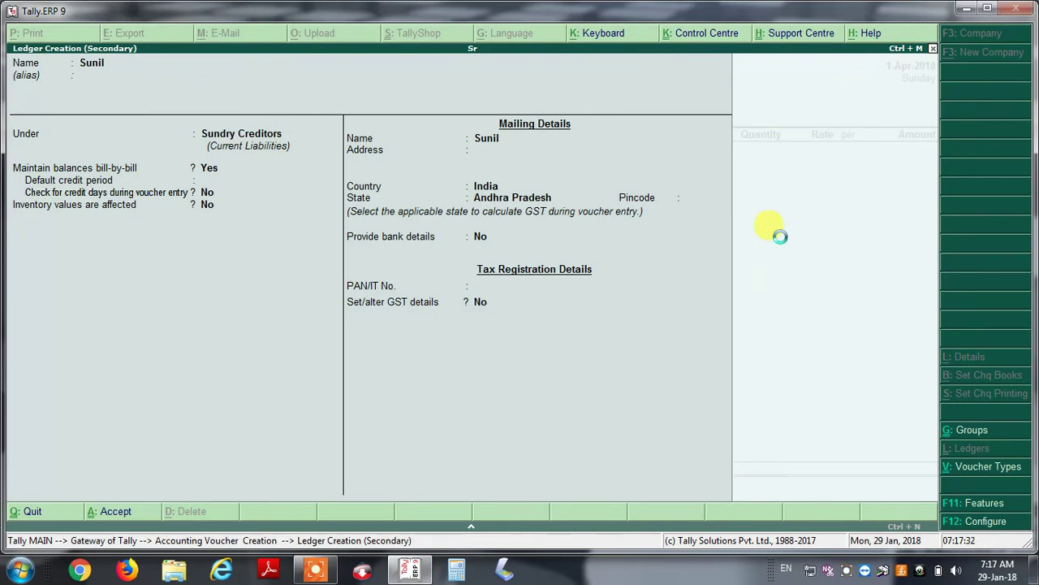
key(Return)
key(Return)
key(Return)
key(Return)
key(Return)
key(Return)
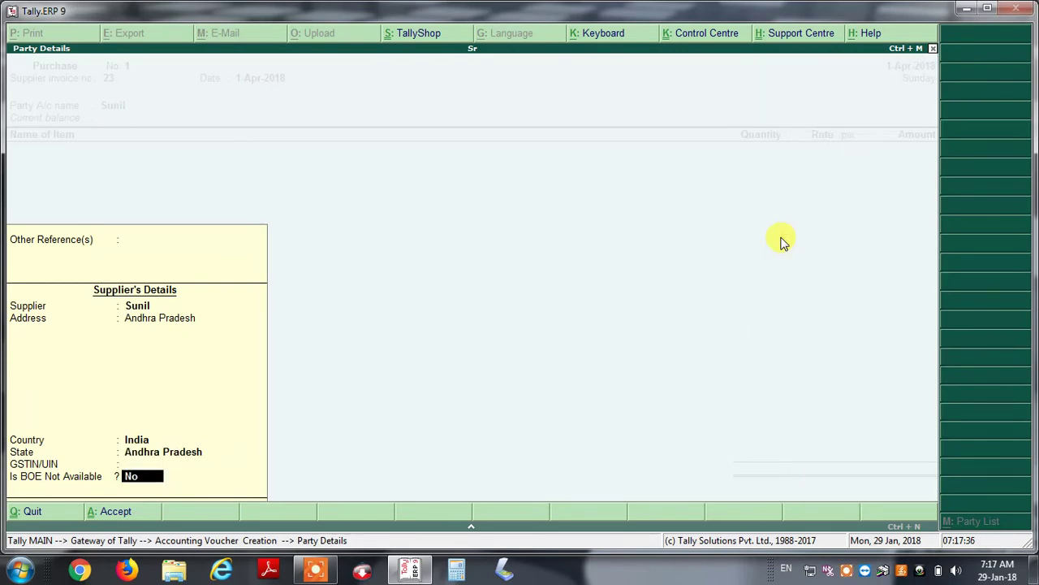
key(Return)
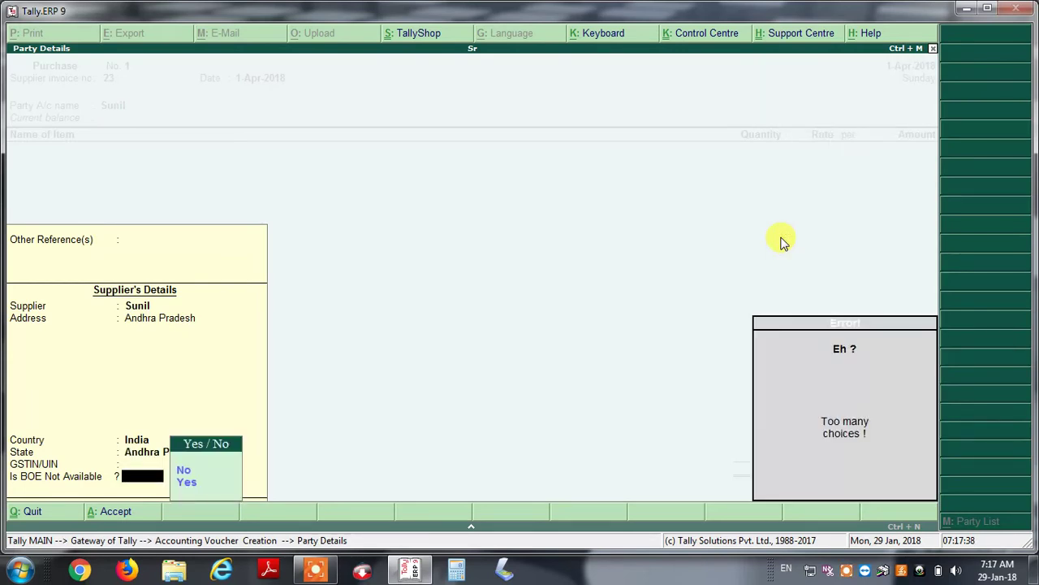
key(n)
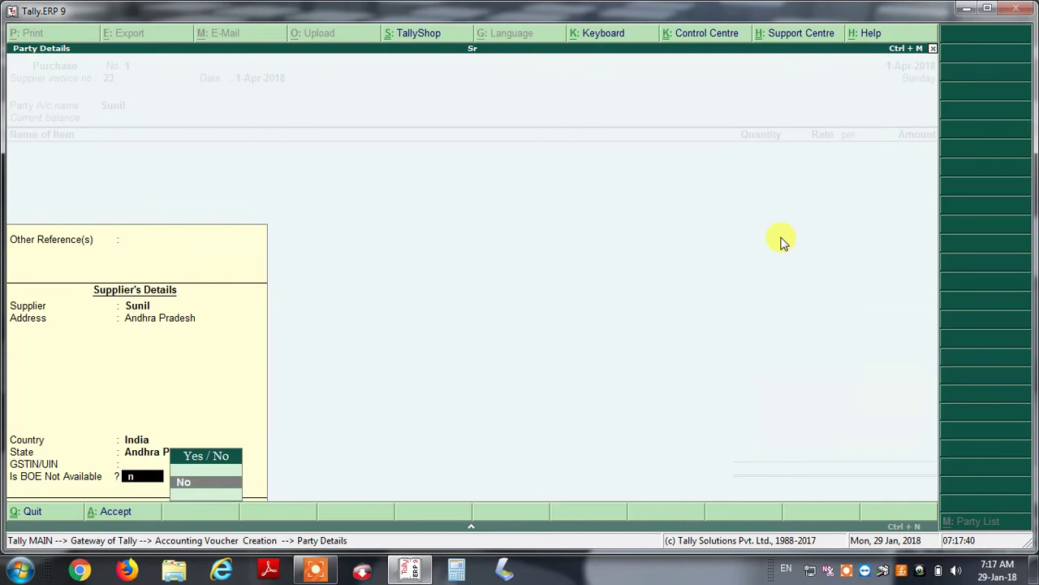
key(Return)
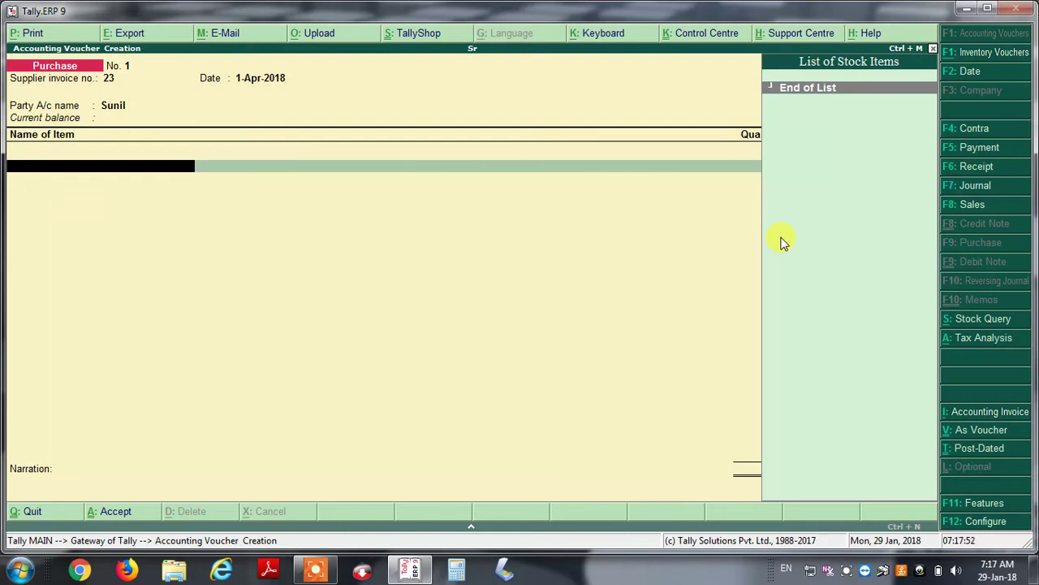
Step: Create stock item Banana measured in dozen
key(alt+c)
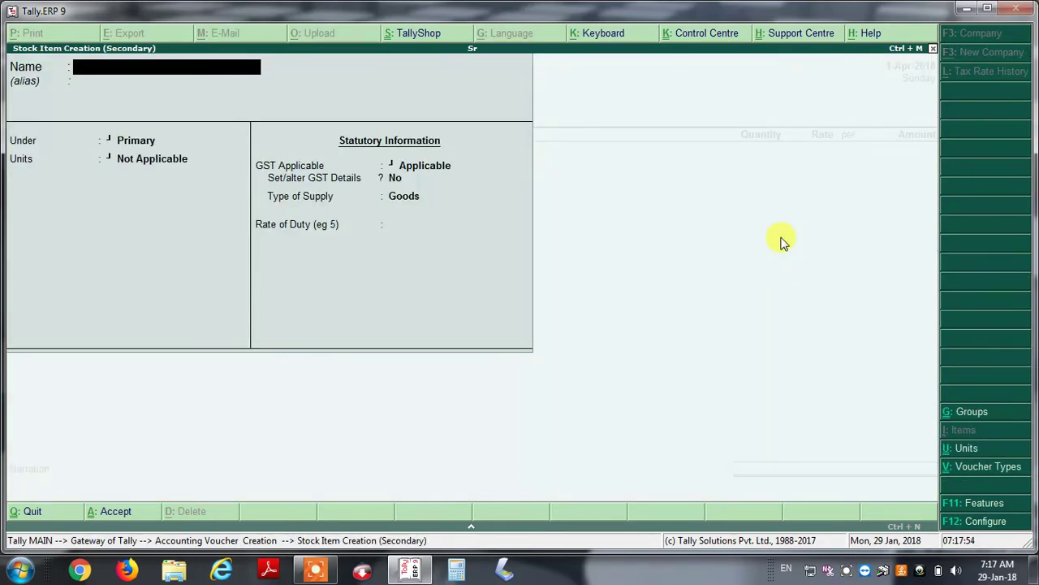
text(Bana)
text(na)
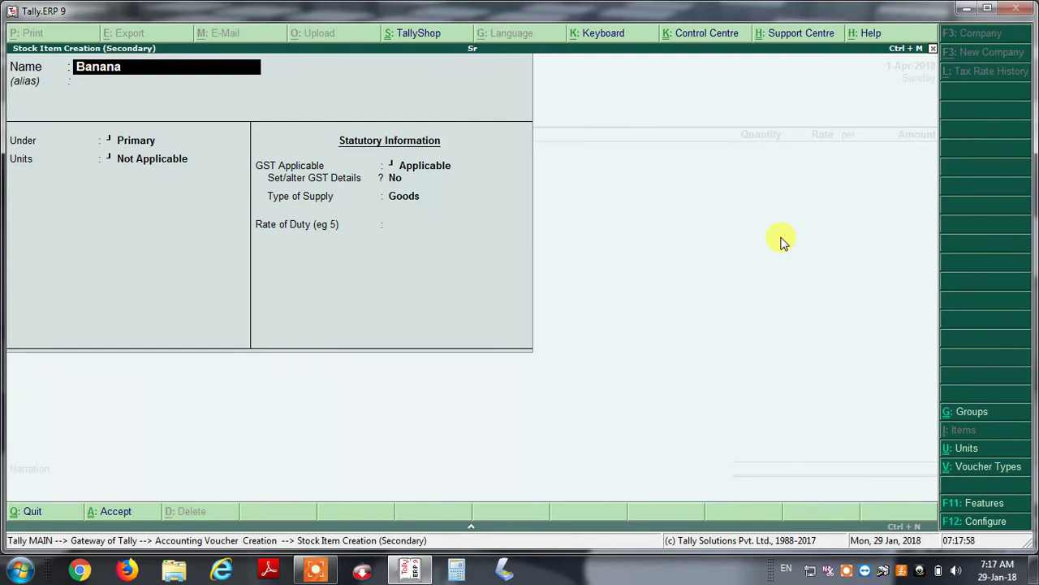
key(Return)
key(Return)
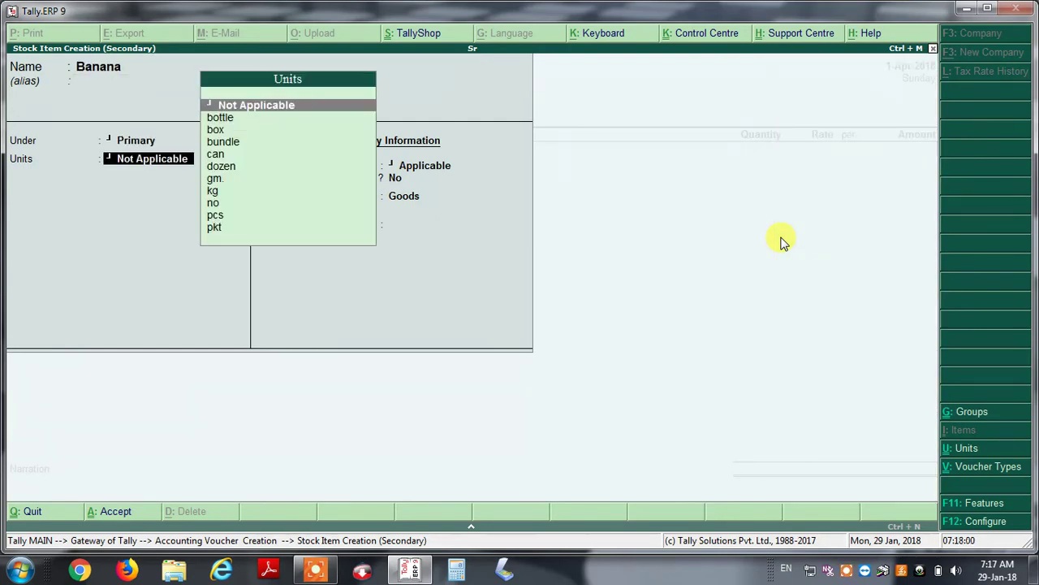
key(Down)
key(Down)
key(Down)
key(Down)
key(Down)
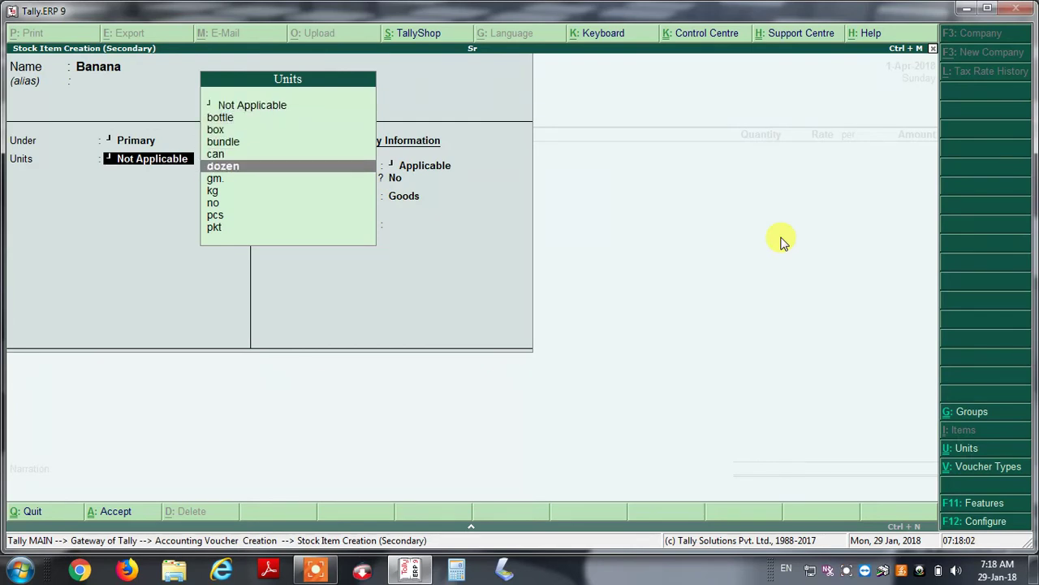
key(Return)
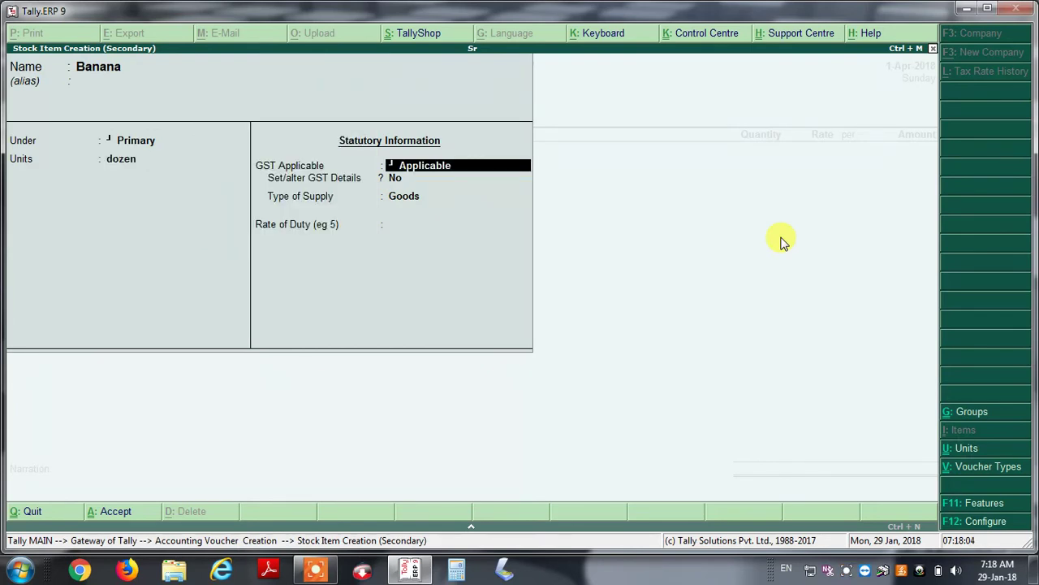
Step: Review Banana's GST details and tax rate history, keep Goods, and save the item
key(Return)
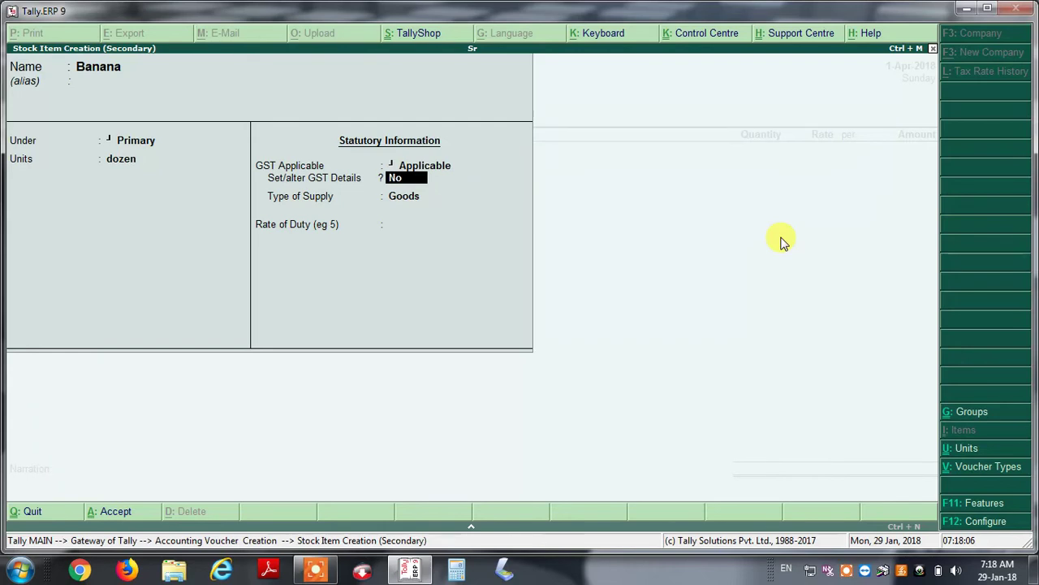
key(y)
key(Return)
key(Return)
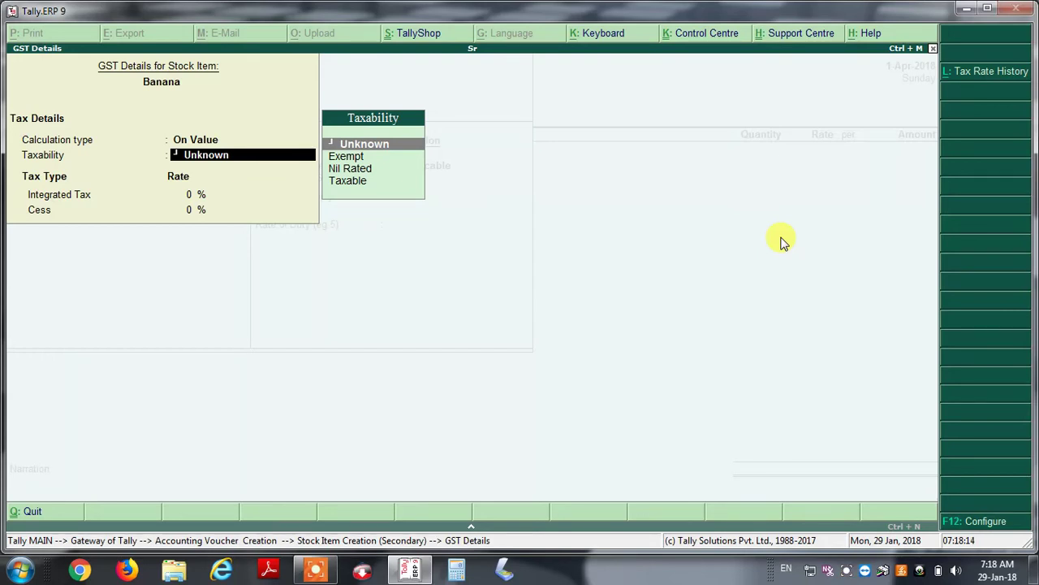
click(991, 78)
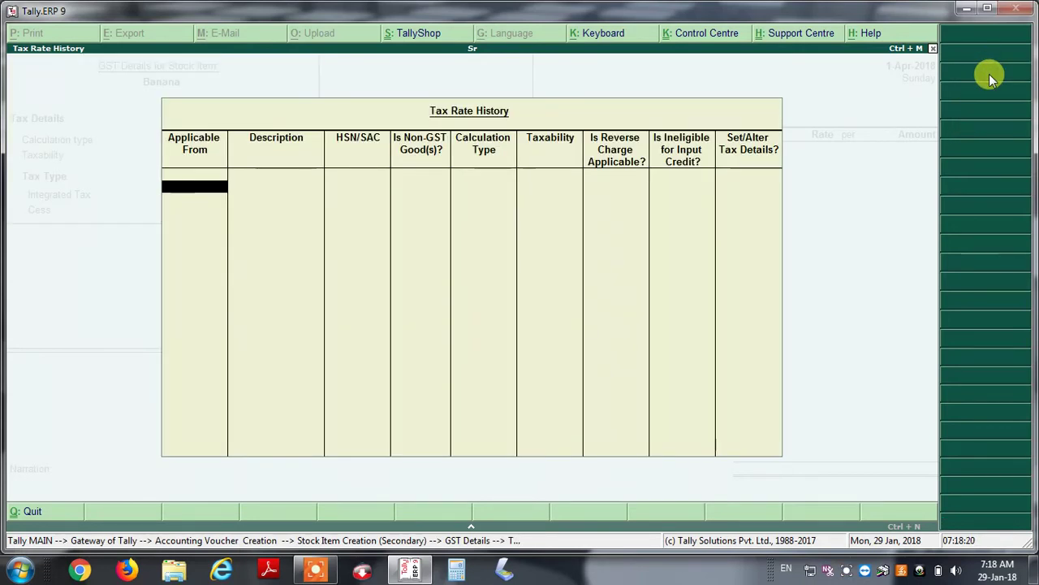
key(Escape)
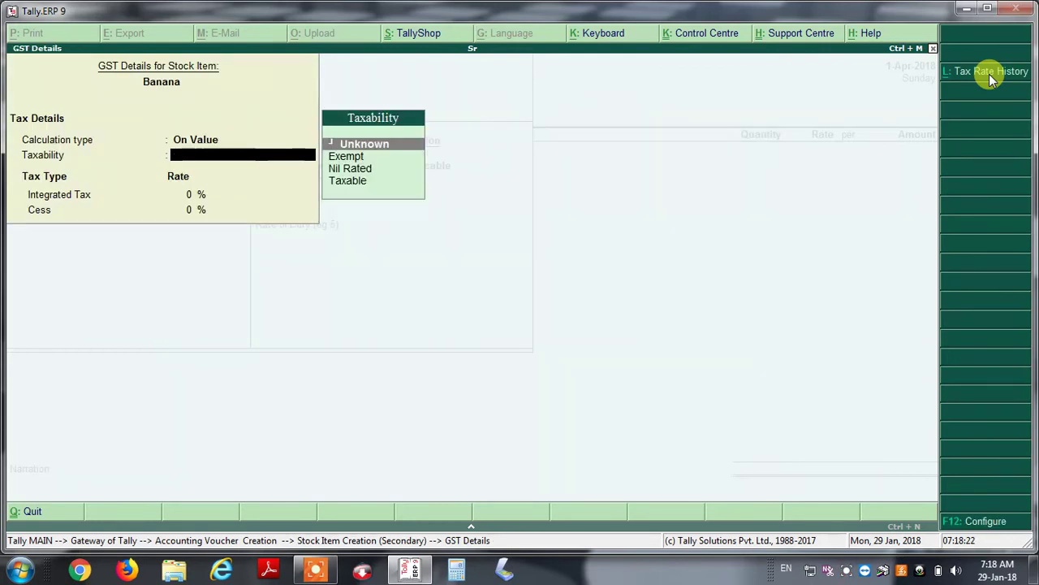
key(Escape)
key(Return)
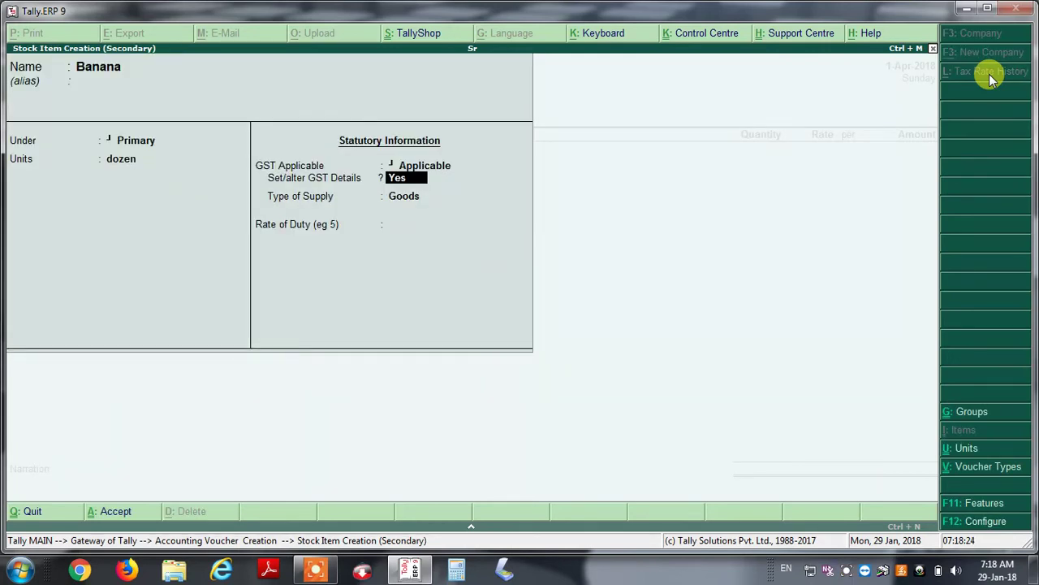
key(n)
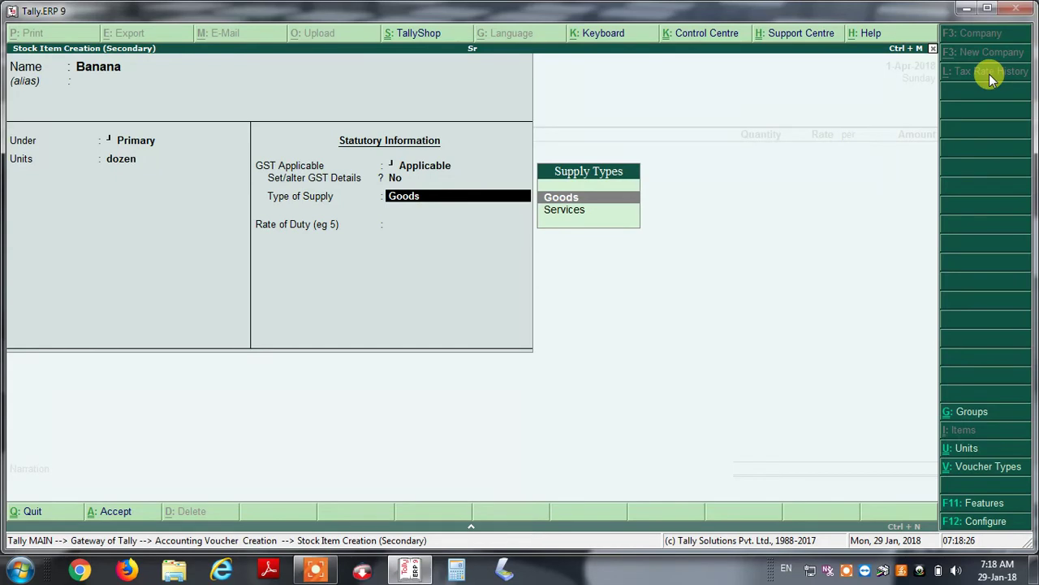
key(Return)
text(0)
key(Return)
key(Return)
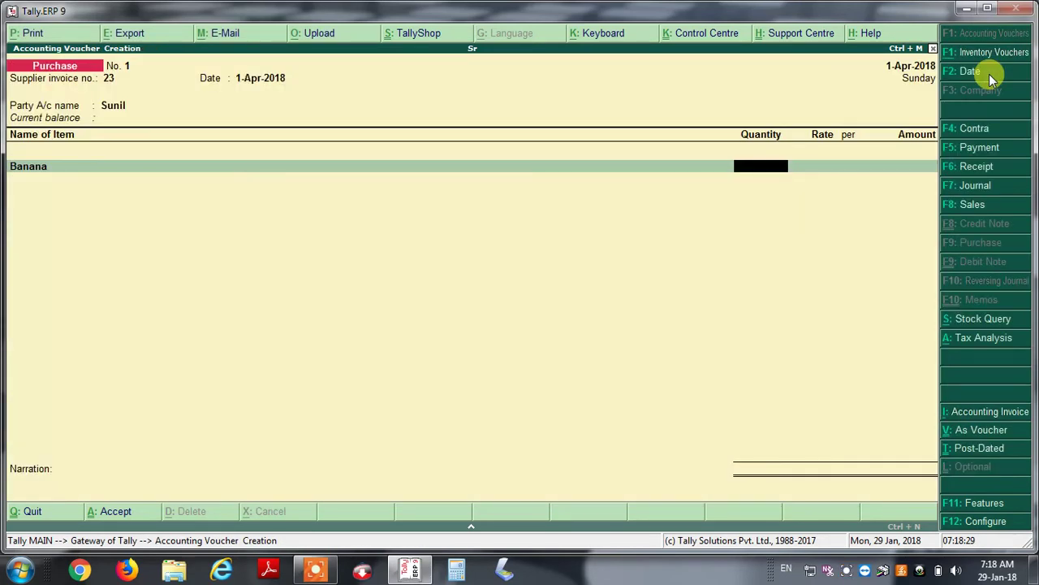
Step: Enter a quantity of 10 dozen Banana at a rate of 20 per dozen
text(1)
key(BackSpace)
text(10)
key(Return)
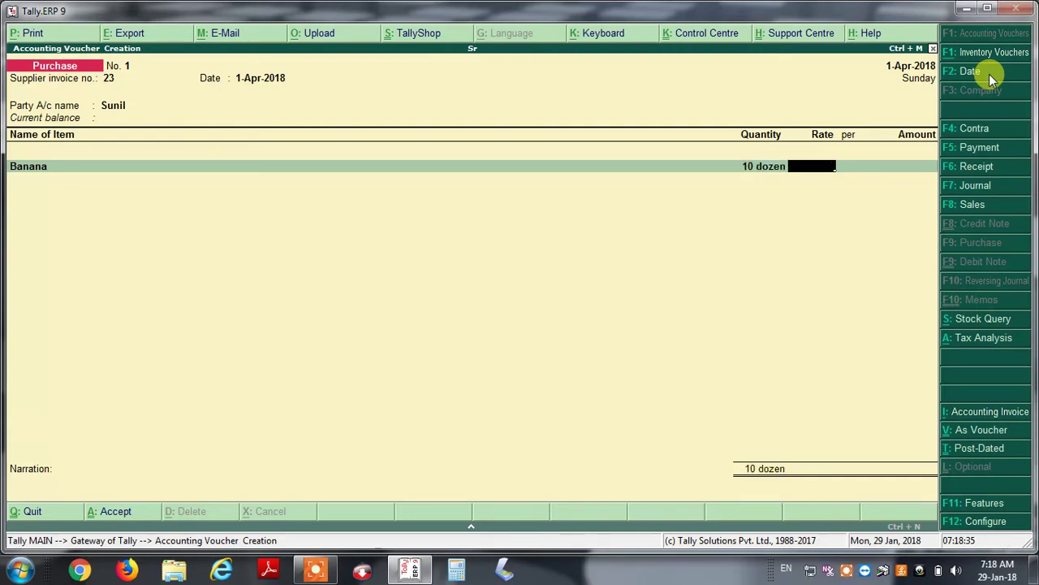
text(20)
key(Return)
key(Return)
key(Return)
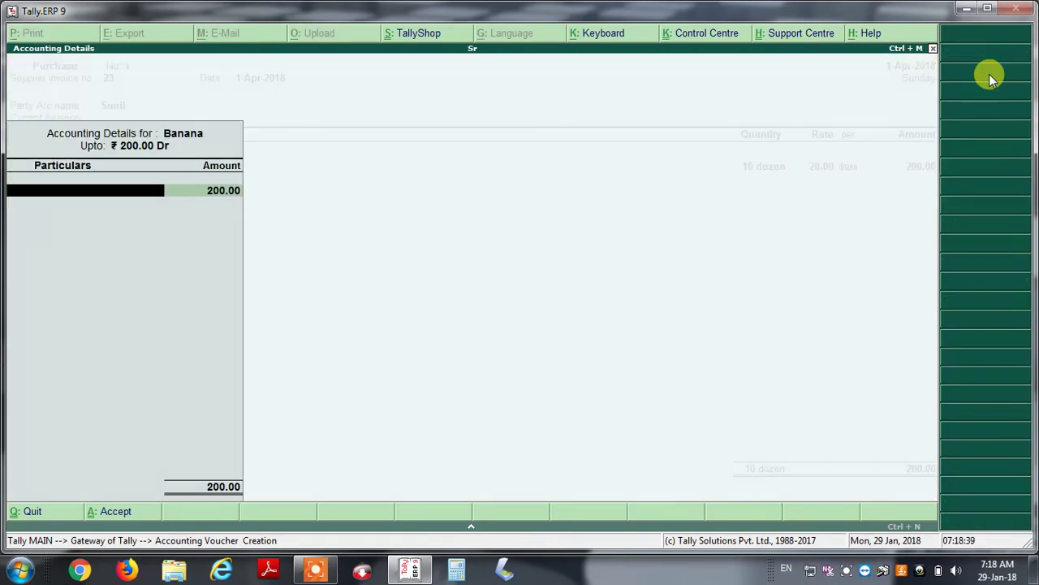
Step: Book the 200.00 amount to the Purchase ledger, end the item list and reach Narration
text(S)
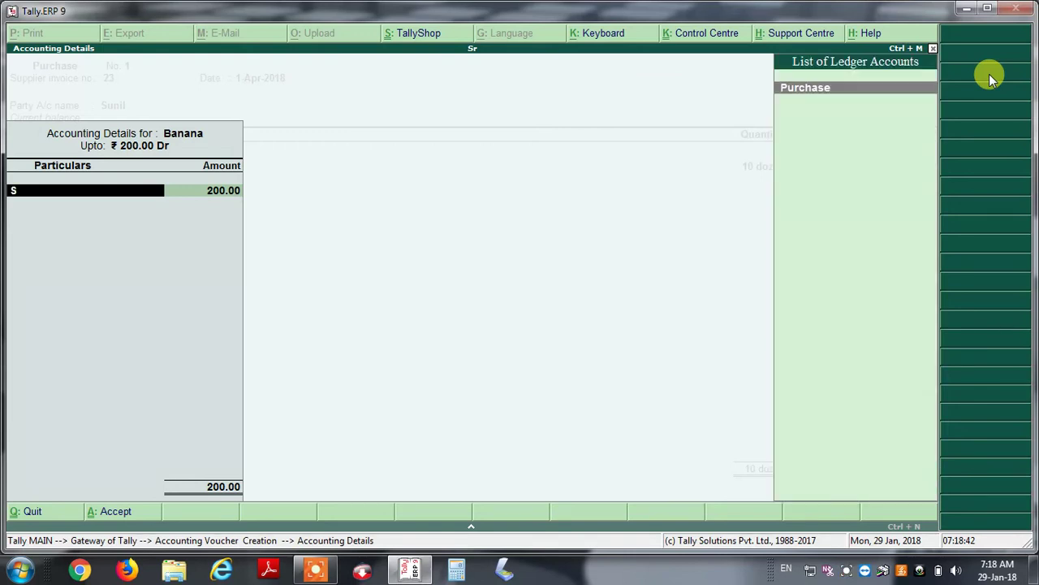
key(BackSpace)
key(Return)
key(Return)
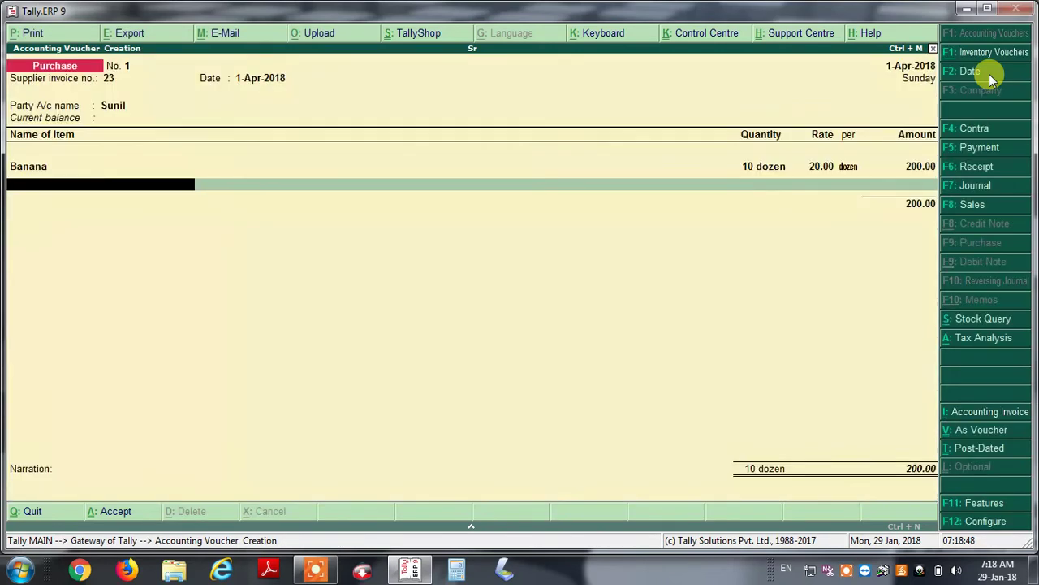
key(Return)
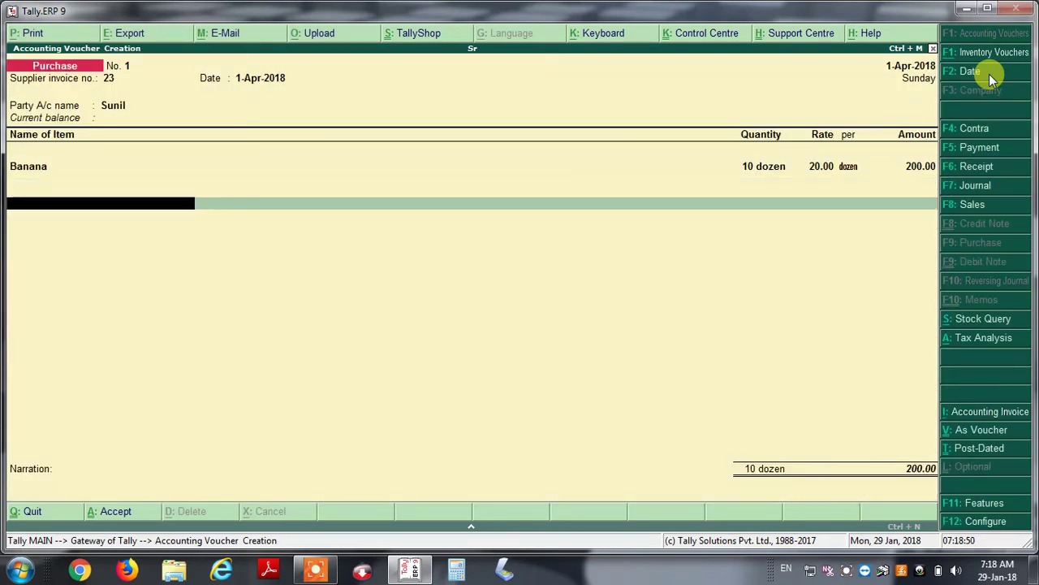
key(Return)
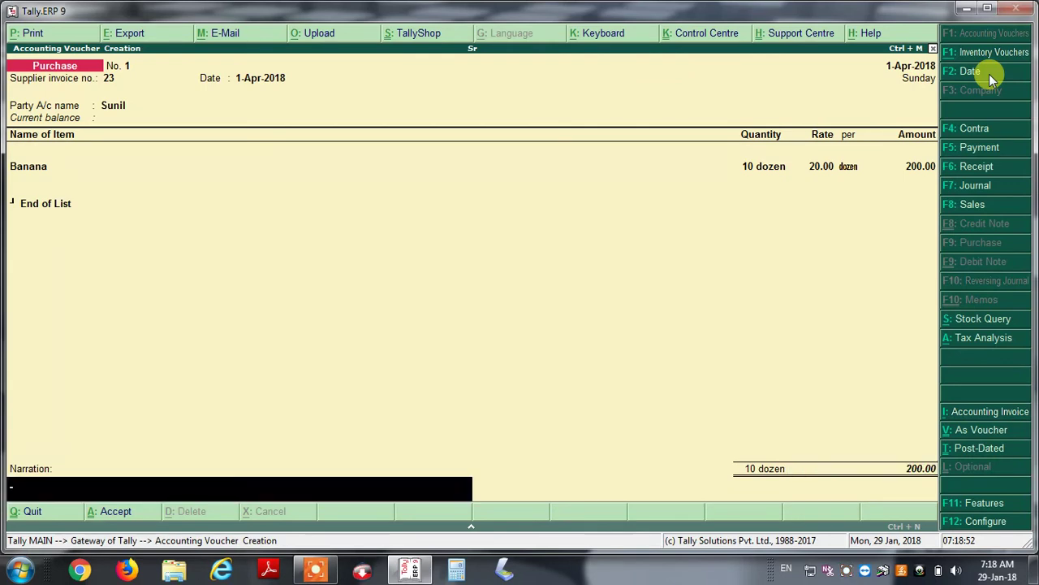
key(Return)
key(Return)
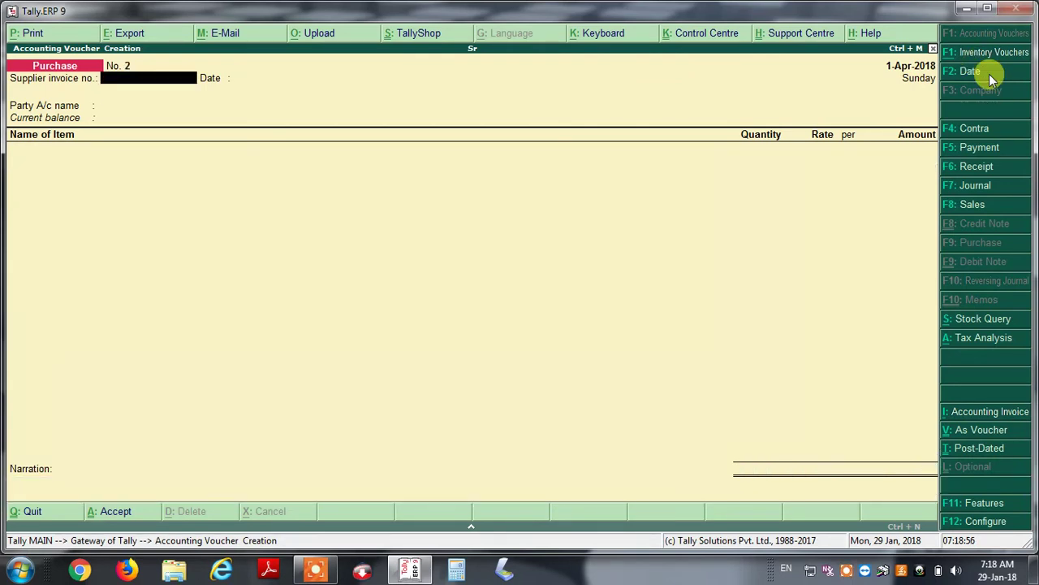
Step: Save the purchase and start Sales voucher No. 1, moving to the party account field
click(973, 209)
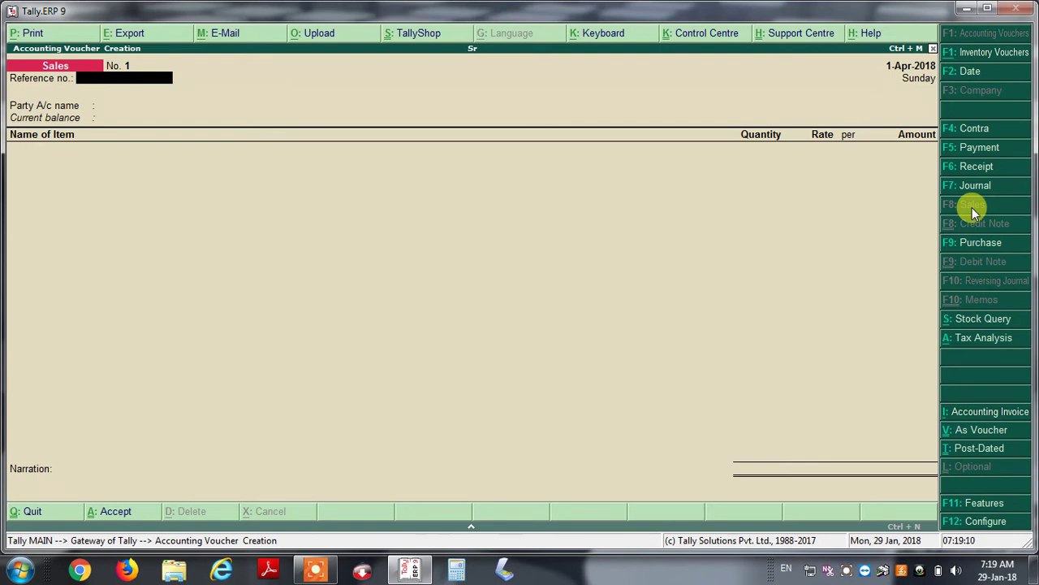
key(Return)
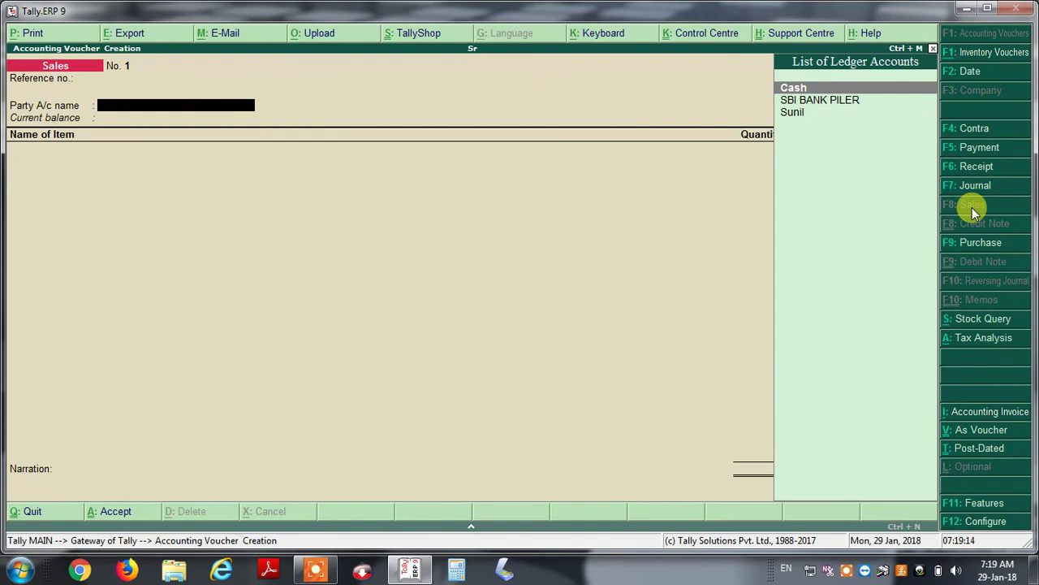
Step: Create the new customer's party ledger under Sundry Debtors, leaving other fields default, and save it
key(alt+c)
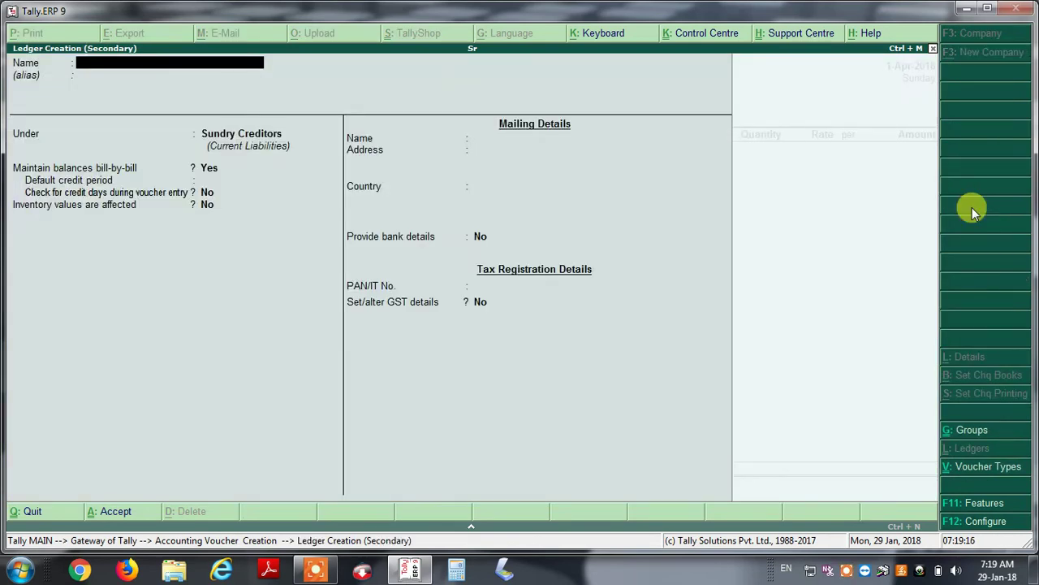
text(Kumar)
key(Return)
key(Return)
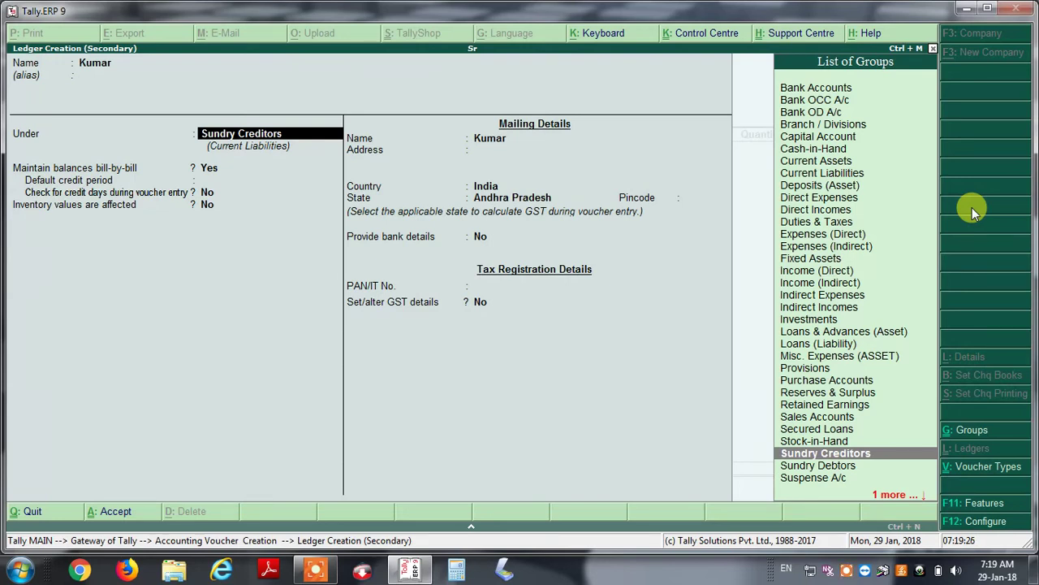
key(Down)
key(Return)
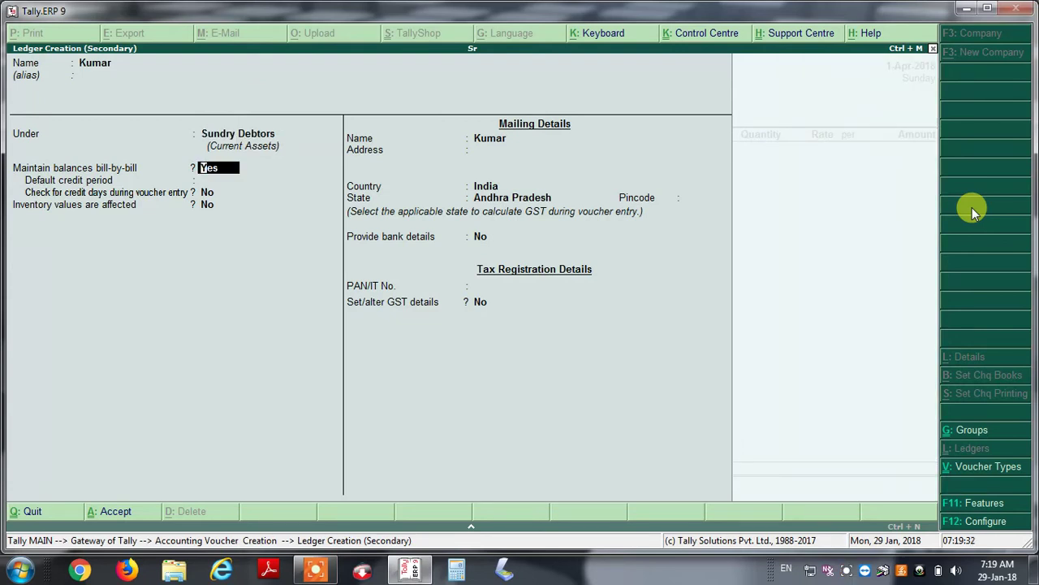
key(Return)
key(Return)
key(Return)
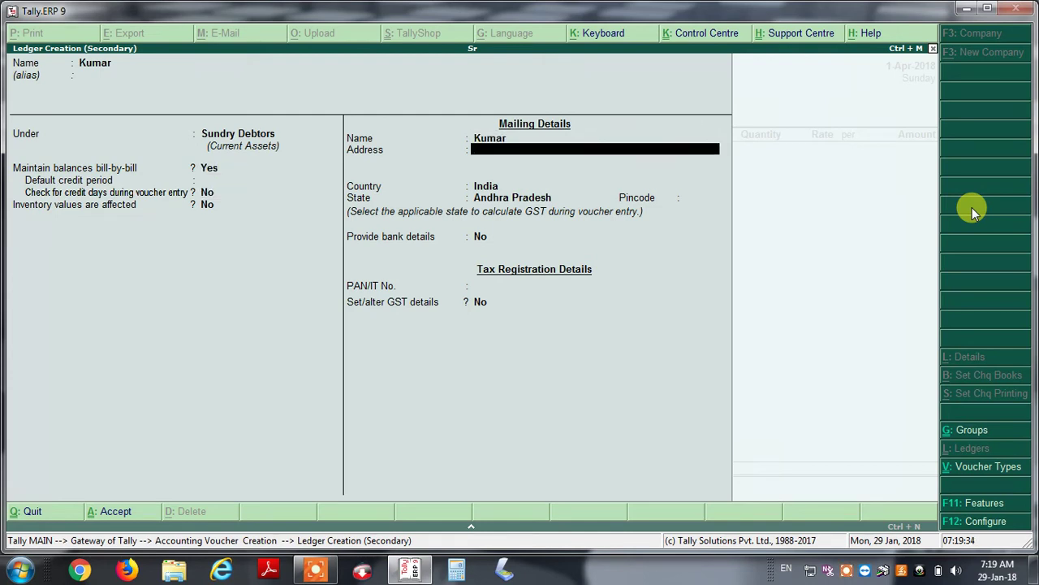
key(Return)
key(Return)
key(Return)
key(Return)
key(Return)
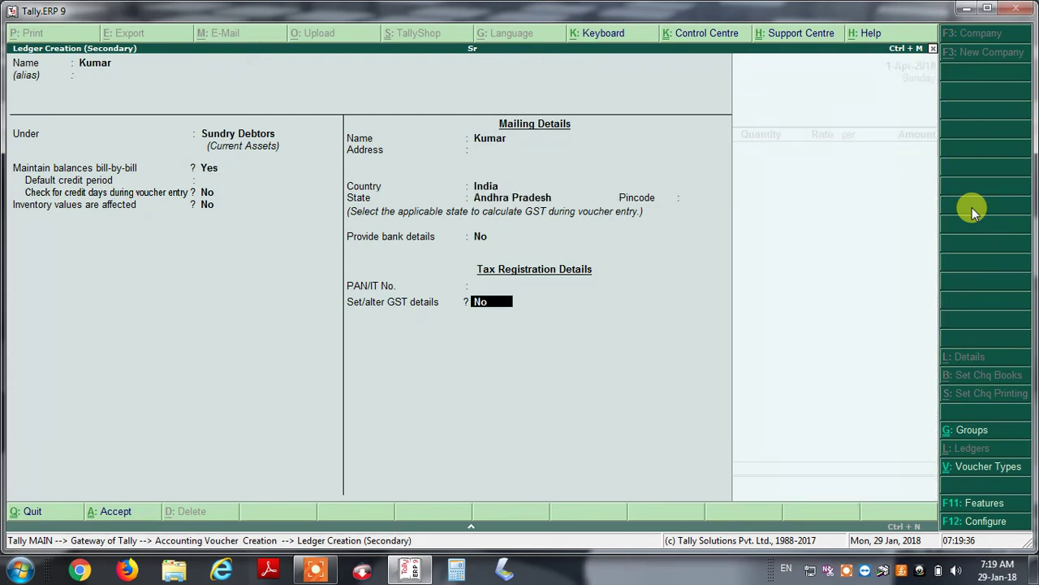
key(Return)
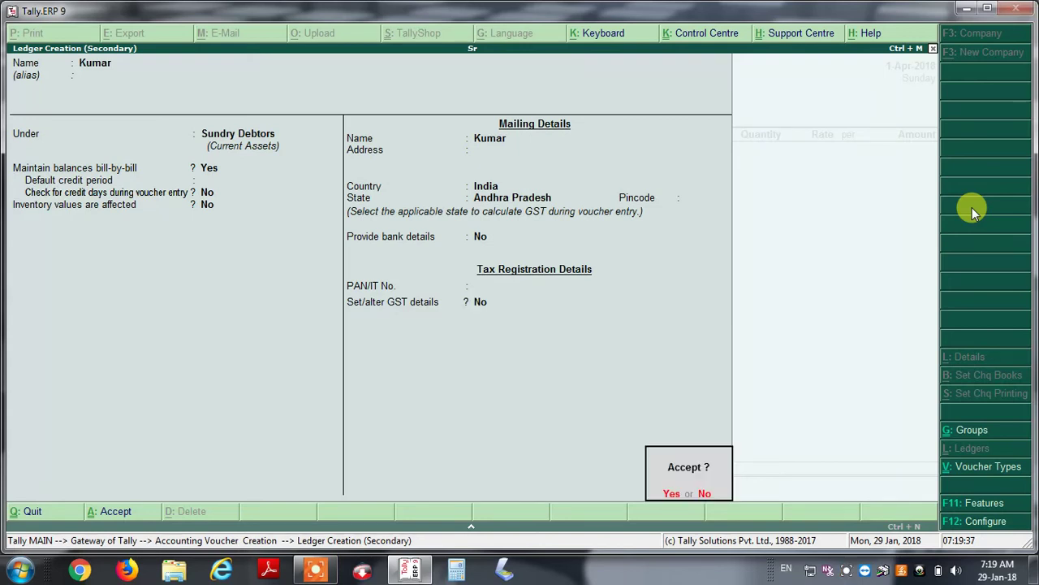
key(Return)
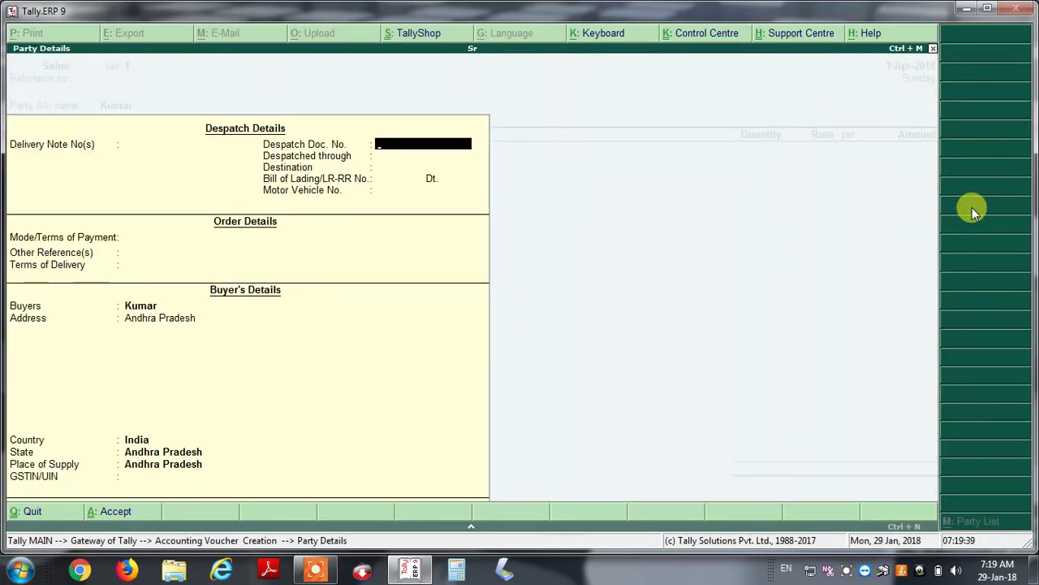
key(Return)
key(Return)
Step: Leave delivery note, despatch, bill of lading, vehicle and payment terms blank in Party Details
key(Up)
key(Up)
key(Up)
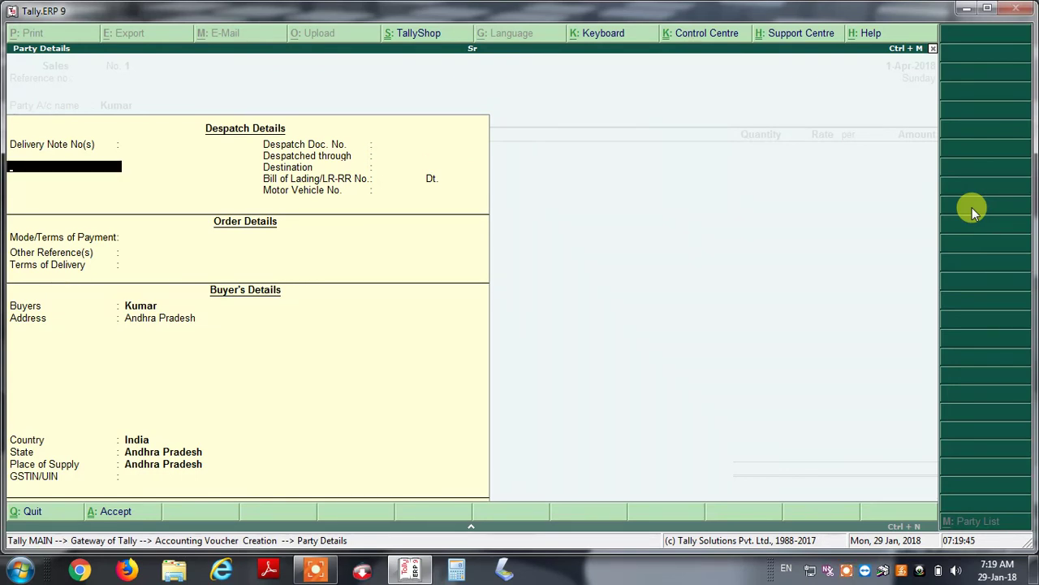
key(Return)
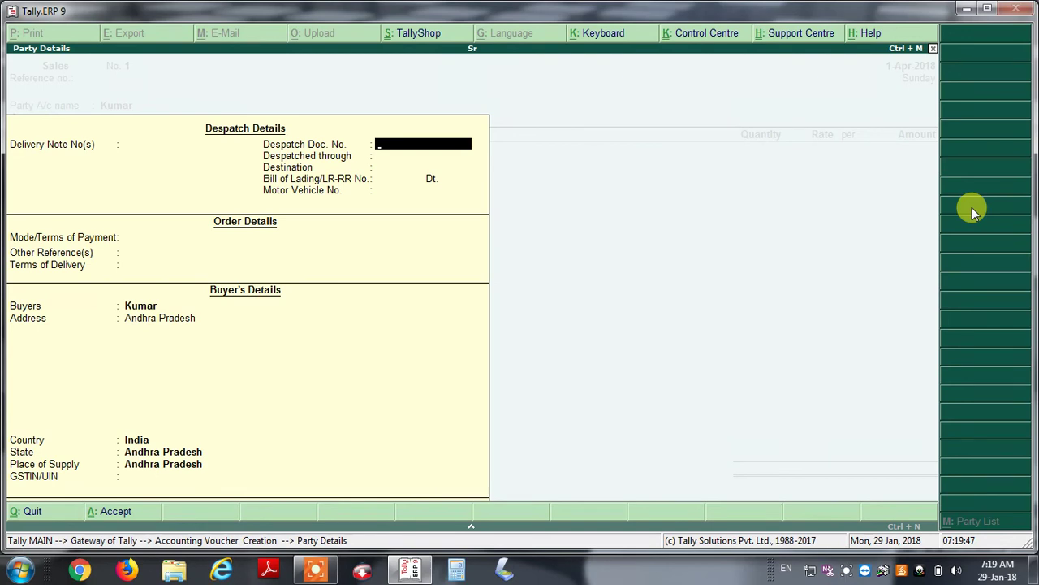
key(Return)
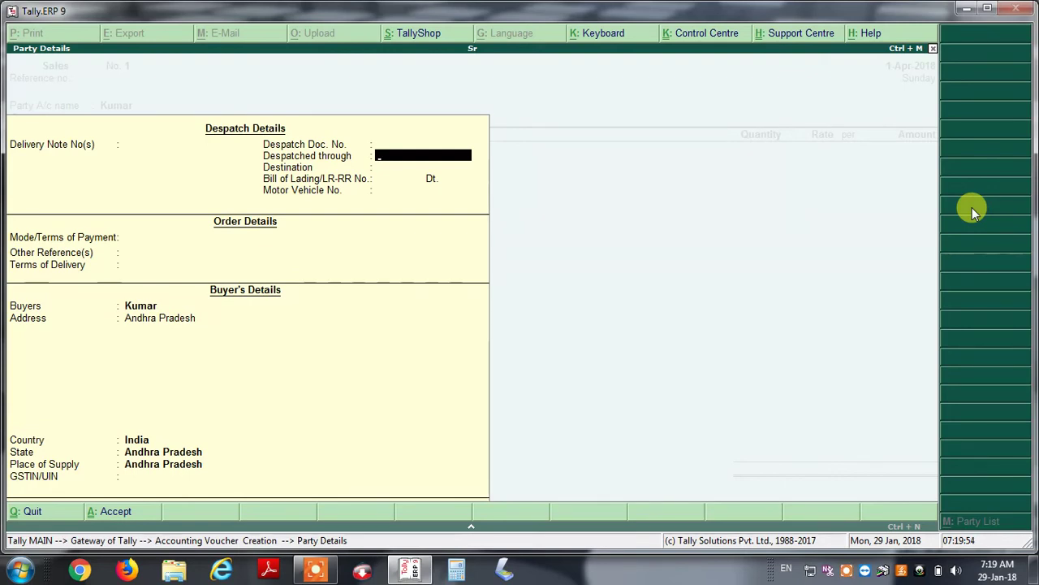
key(Return)
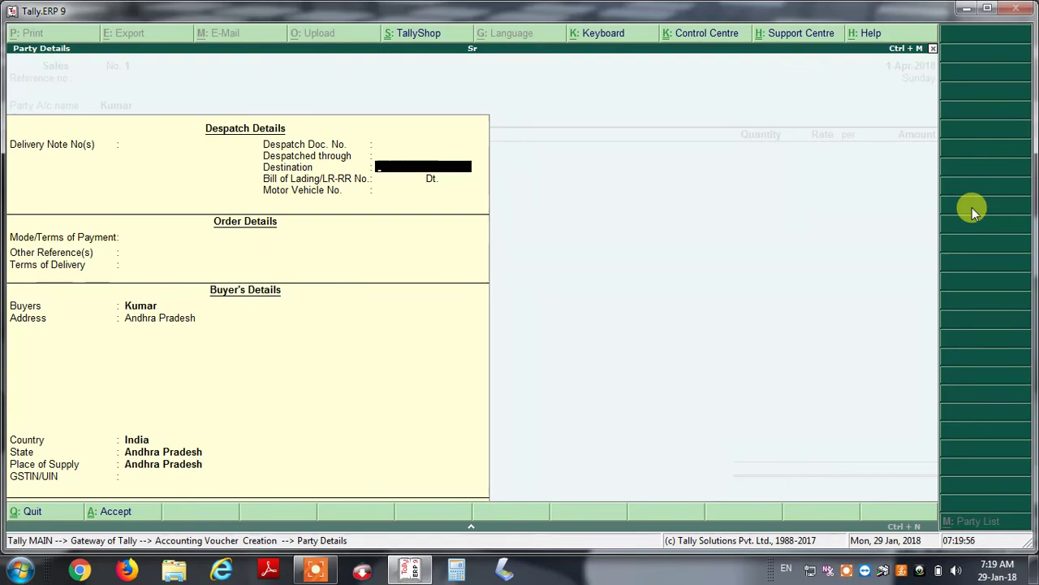
key(Return)
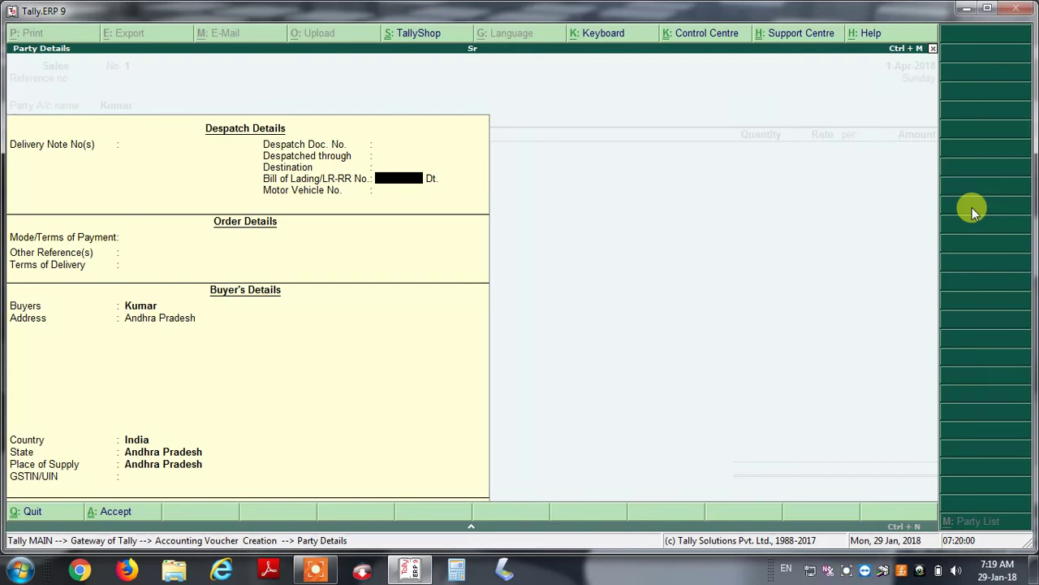
key(Return)
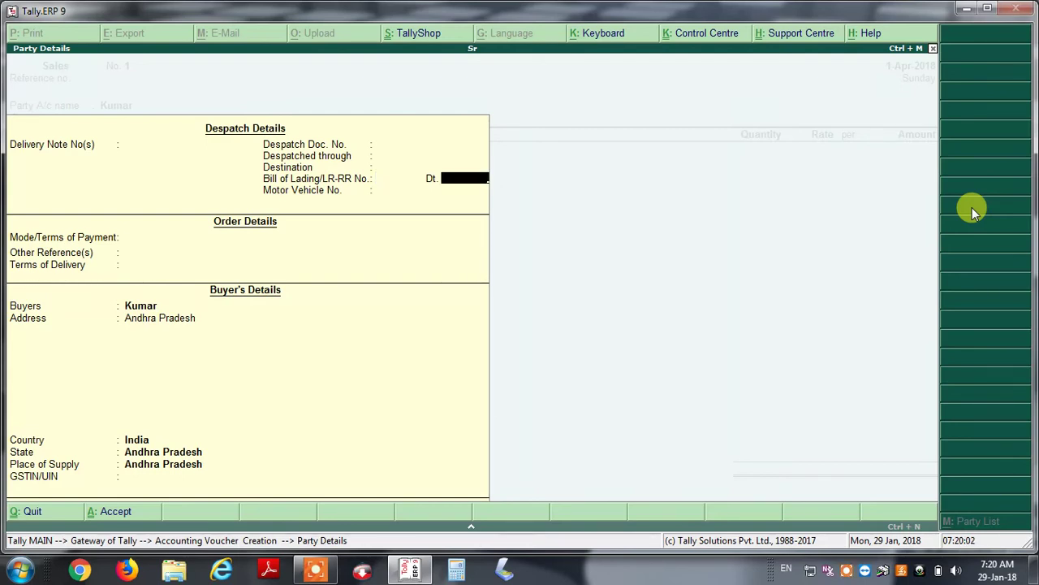
key(Return)
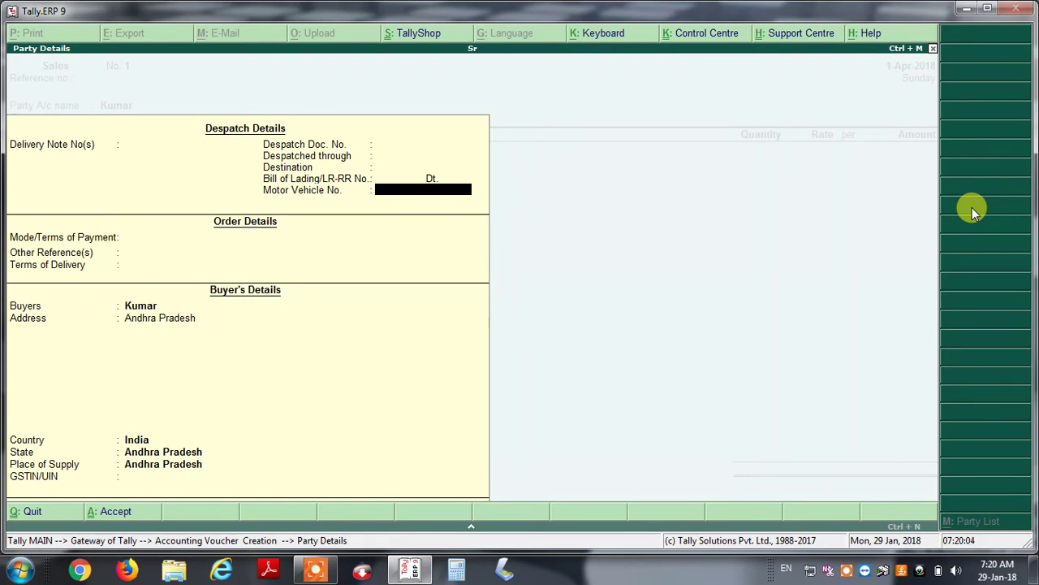
key(Return)
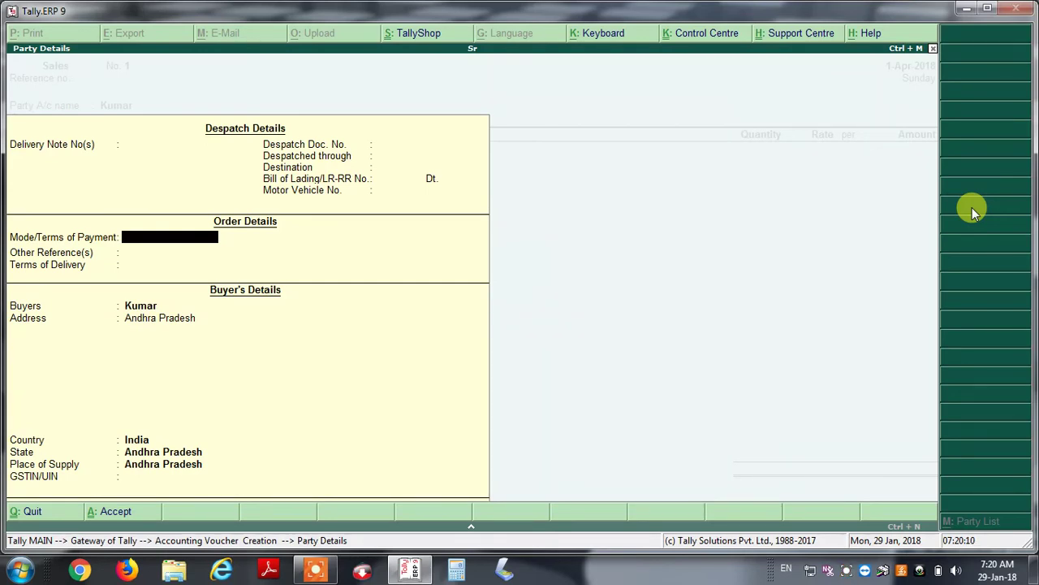
key(Return)
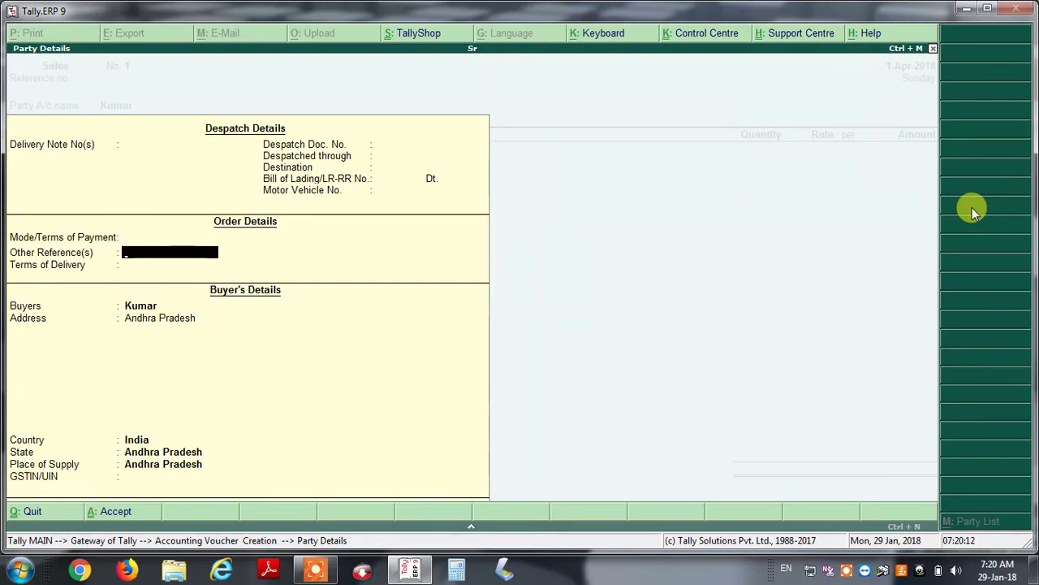
key(Return)
key(Return)
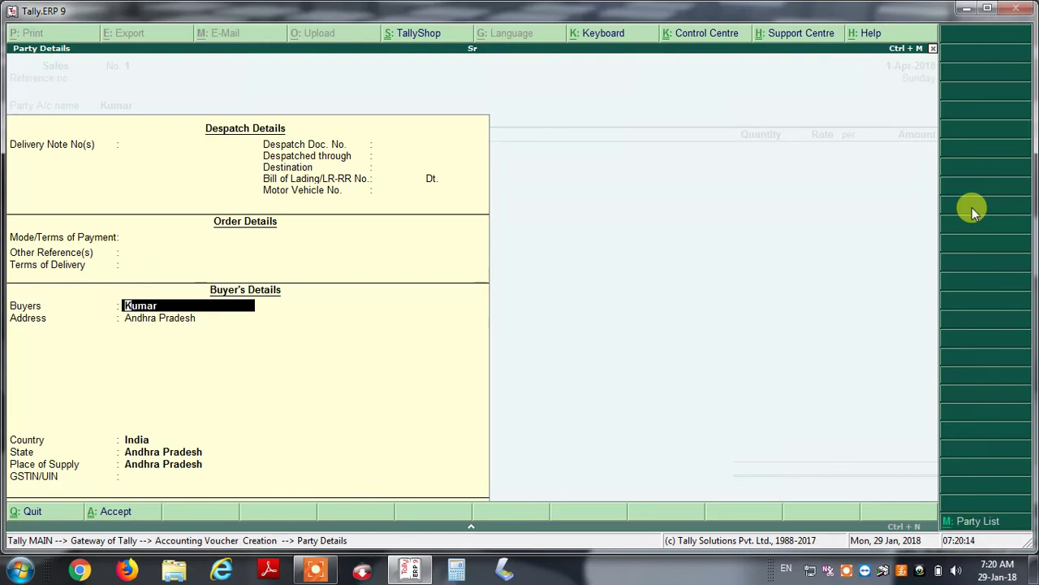
key(Return)
key(Return)
key(Return)
key(Return)
key(Return)
key(Return)
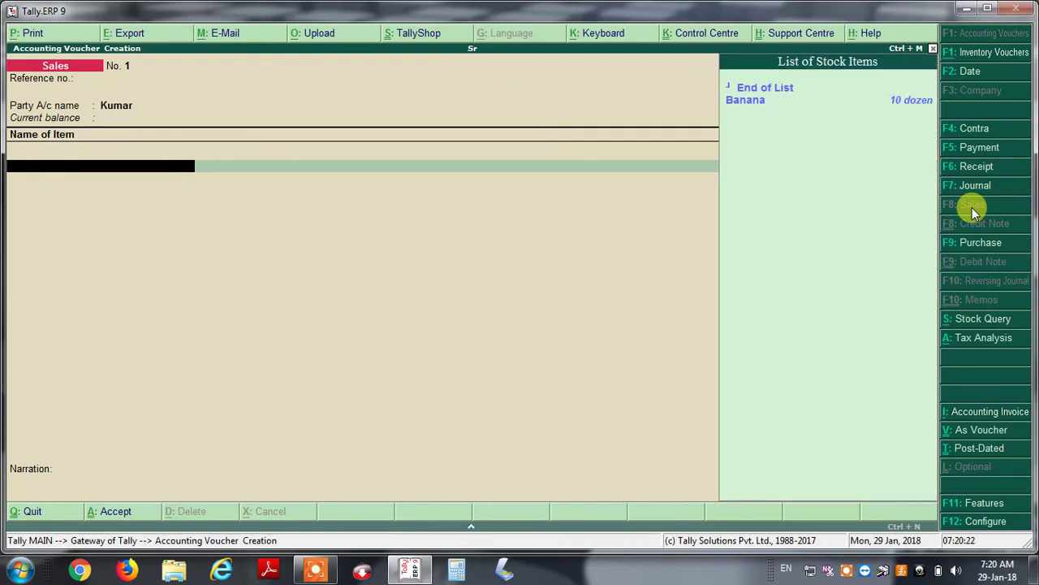
Step: Sell 2 dozen Banana at 25 per dozen (50.00), allocated to the Sales ledger
key(Down)
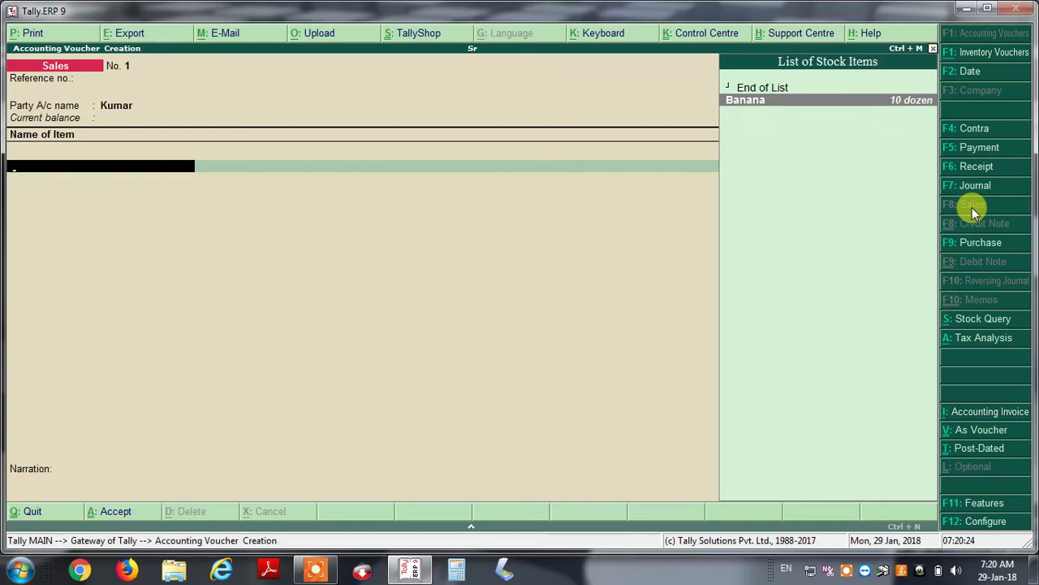
key(Return)
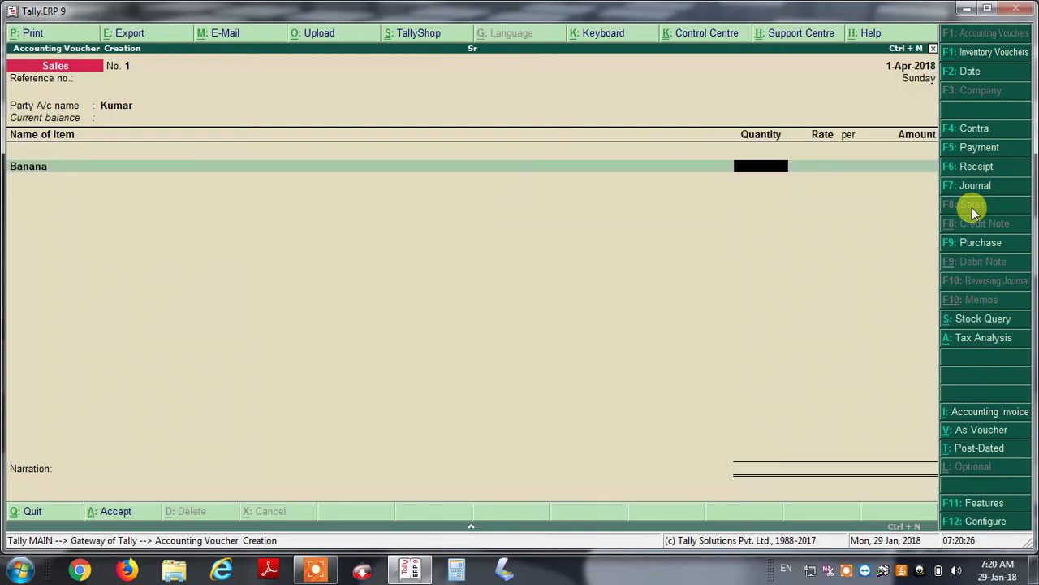
text(2)
key(Return)
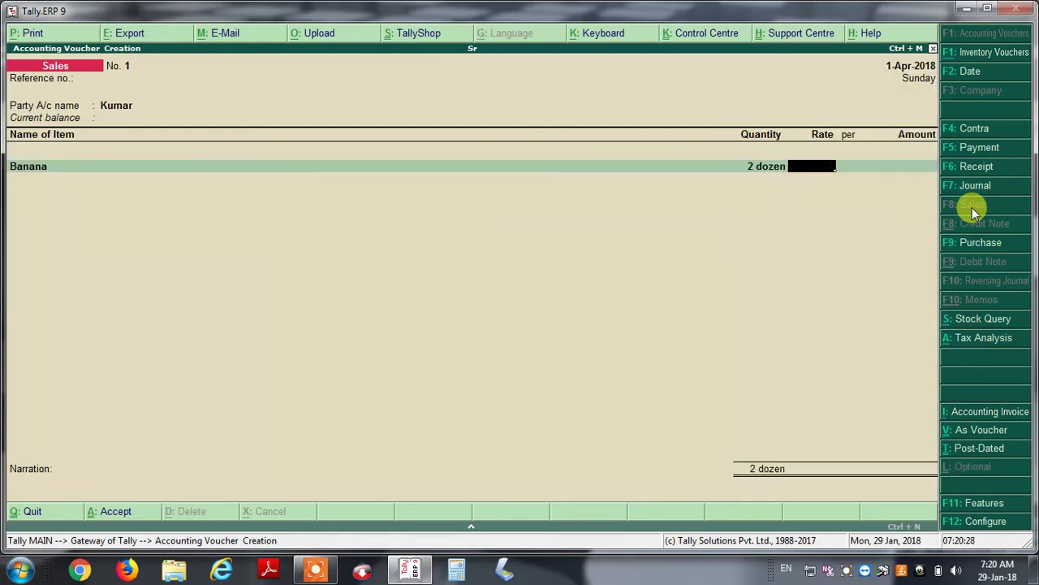
text(25)
key(Return)
key(Return)
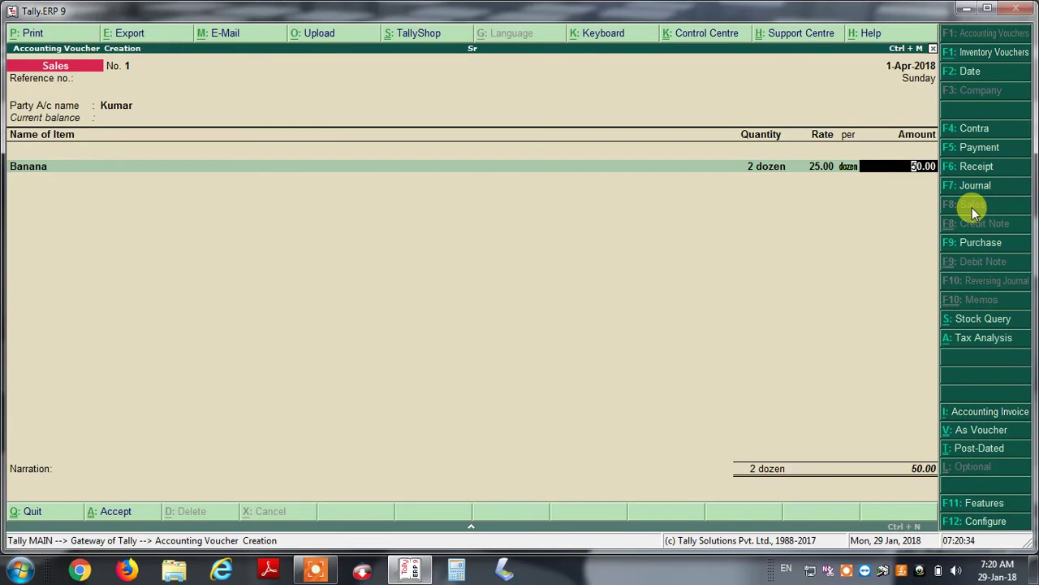
key(Return)
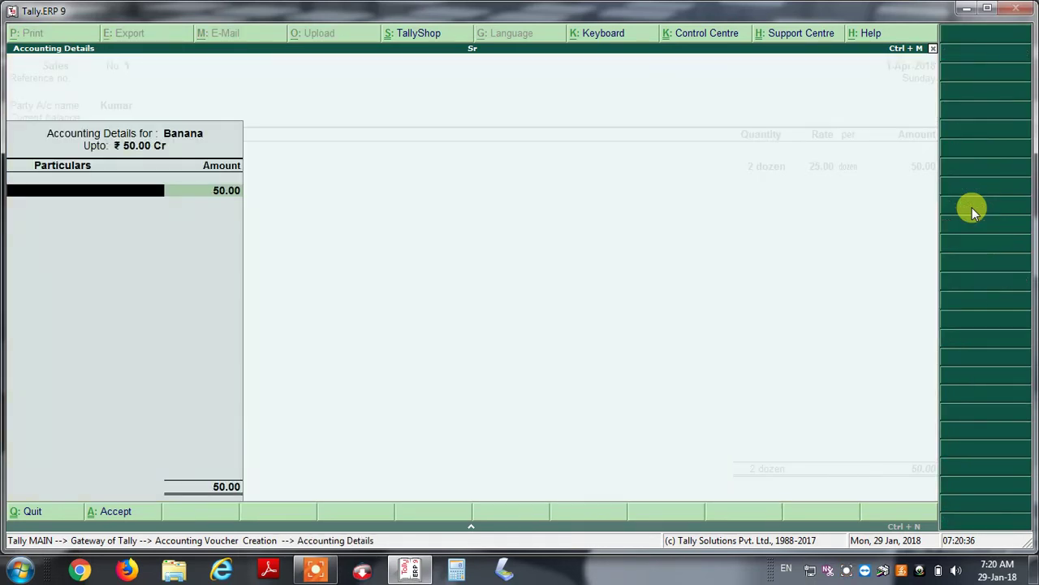
text(S)
key(Return)
key(Return)
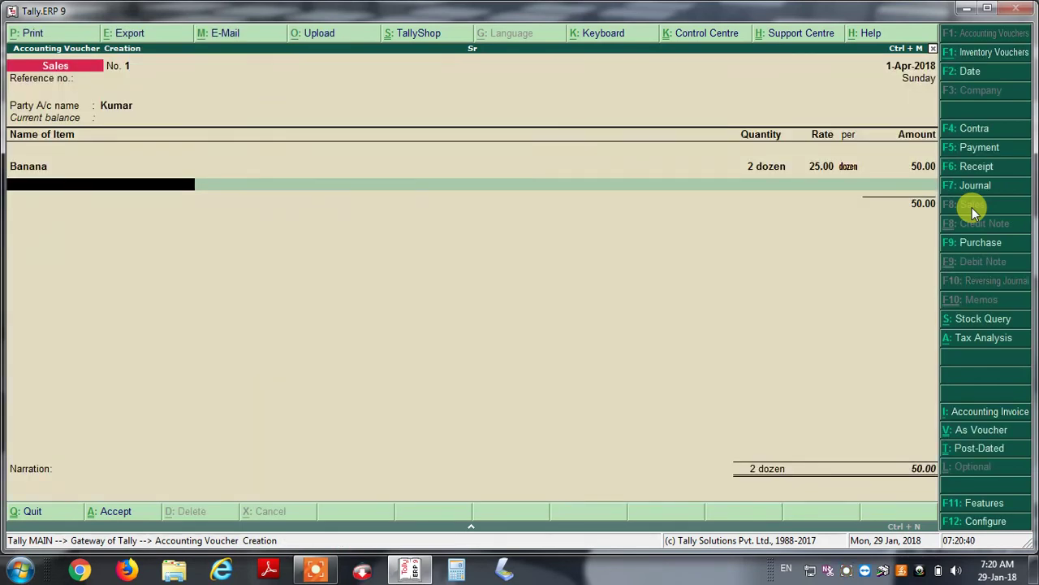
key(Return)
key(Return)
key(Return)
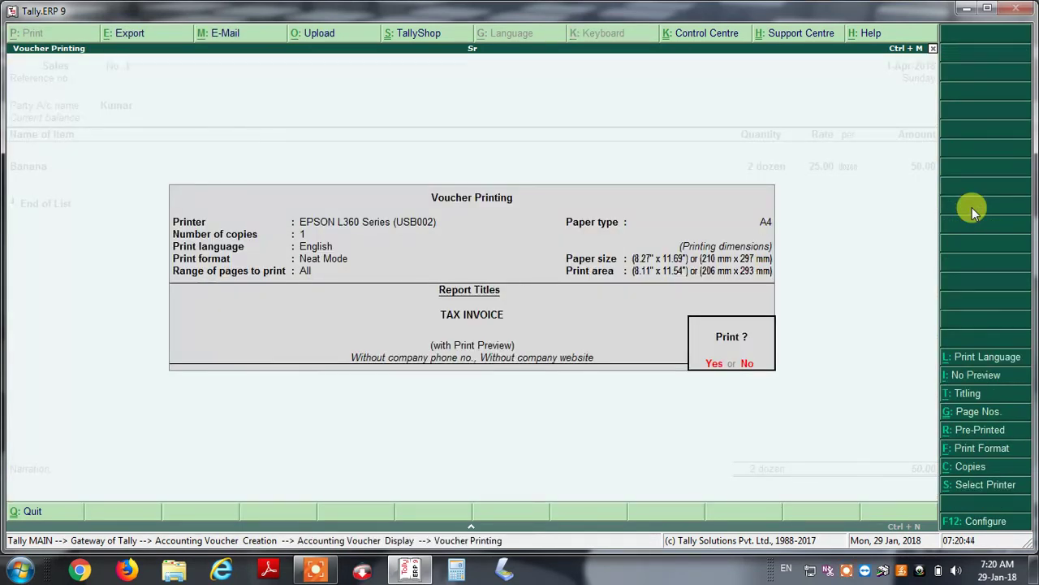
Step: Preview the sales tax invoice zoomed to full size and scroll through it
key(Return)
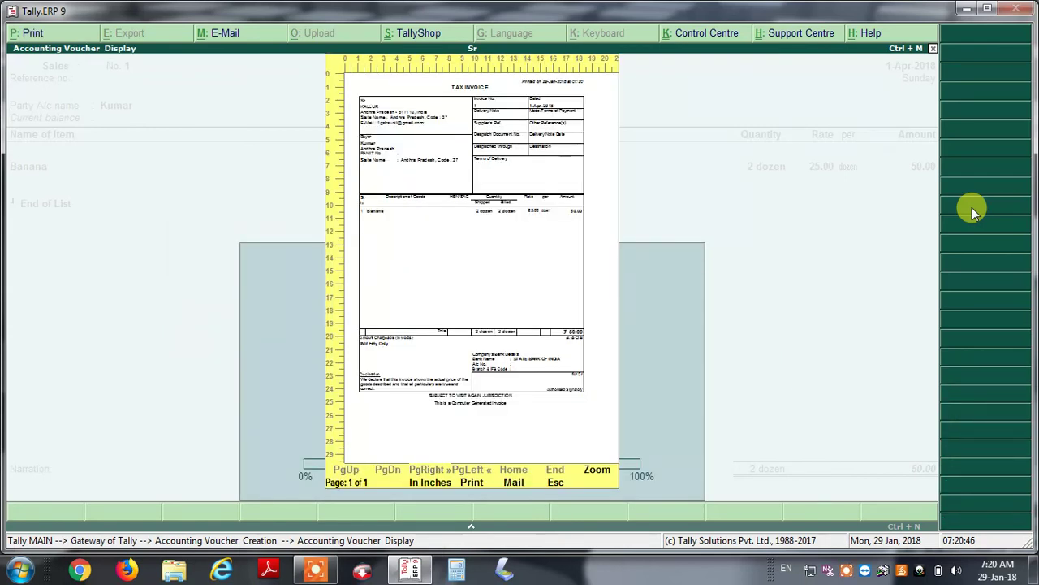
click(604, 474)
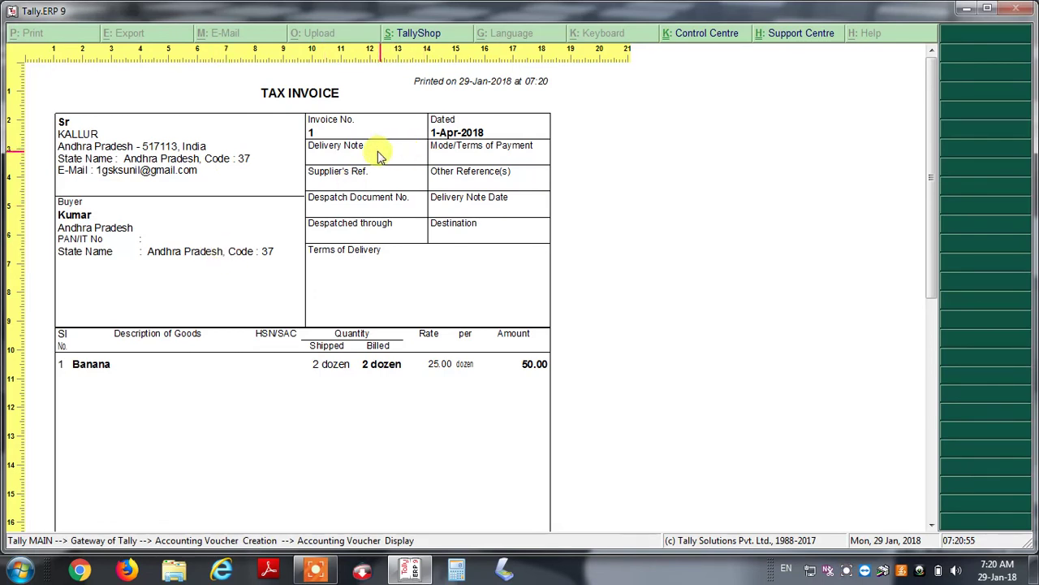
click(930, 526)
drag(931, 526, 930, 526)
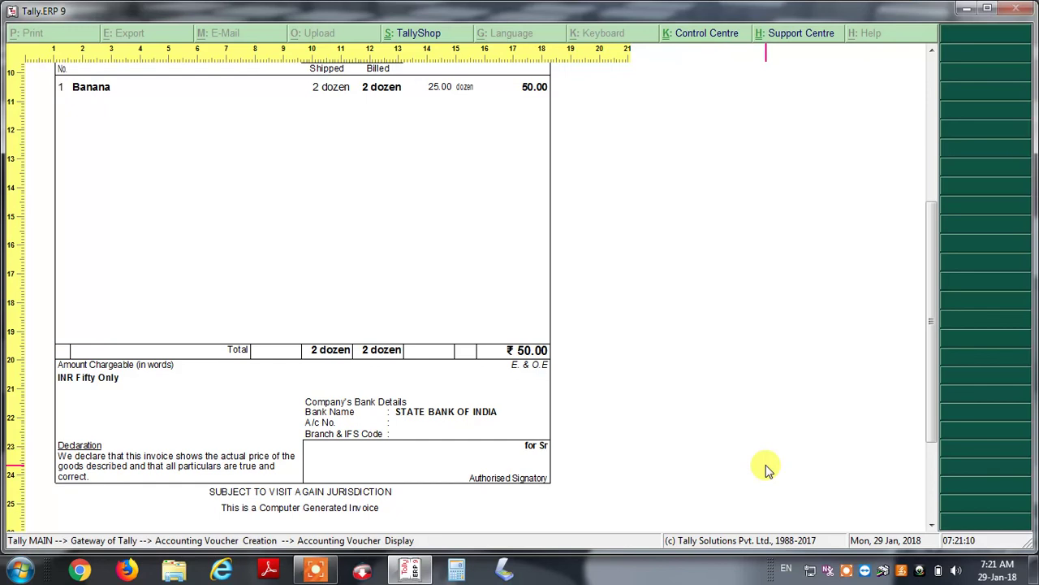
key(alt+z)
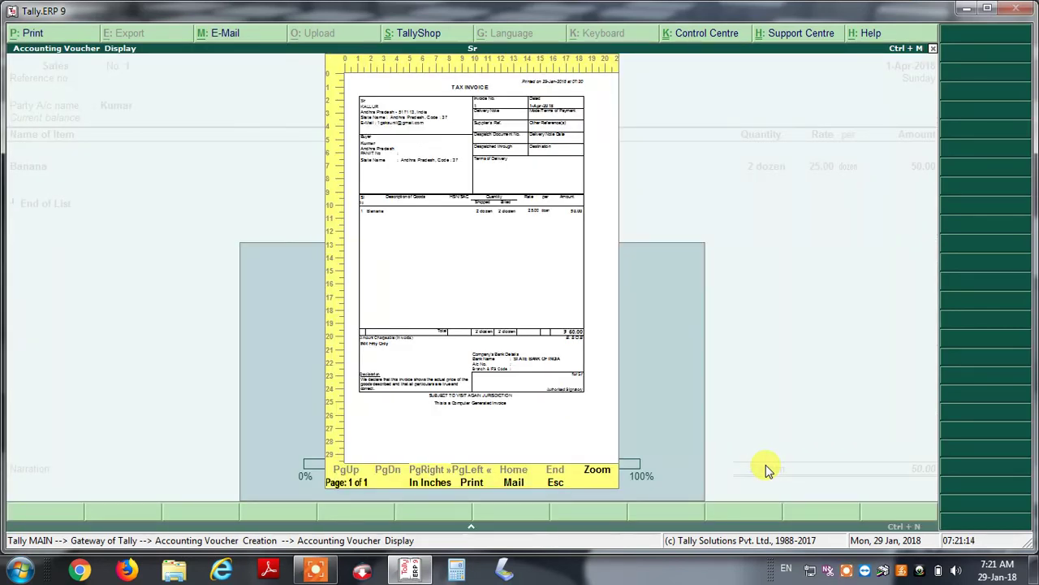
Step: Close the invoice preview and return to the Gateway of Tally
key(Escape)
key(Escape)
key(Return)
key(Escape)
key(Escape)
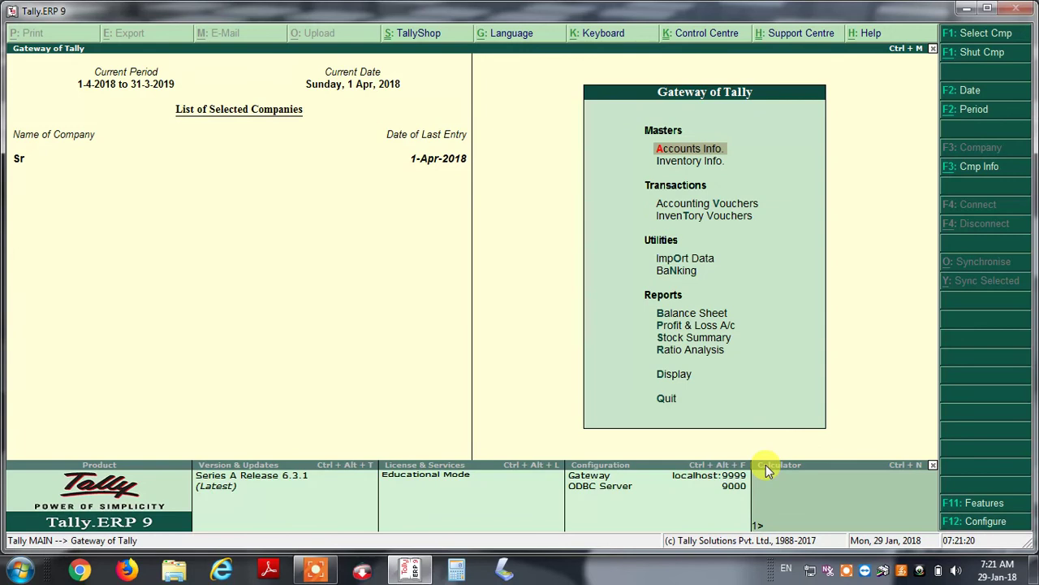
key(Down)
key(Down)
key(Down)
key(End)
key(Down)
key(Up)
key(Up)
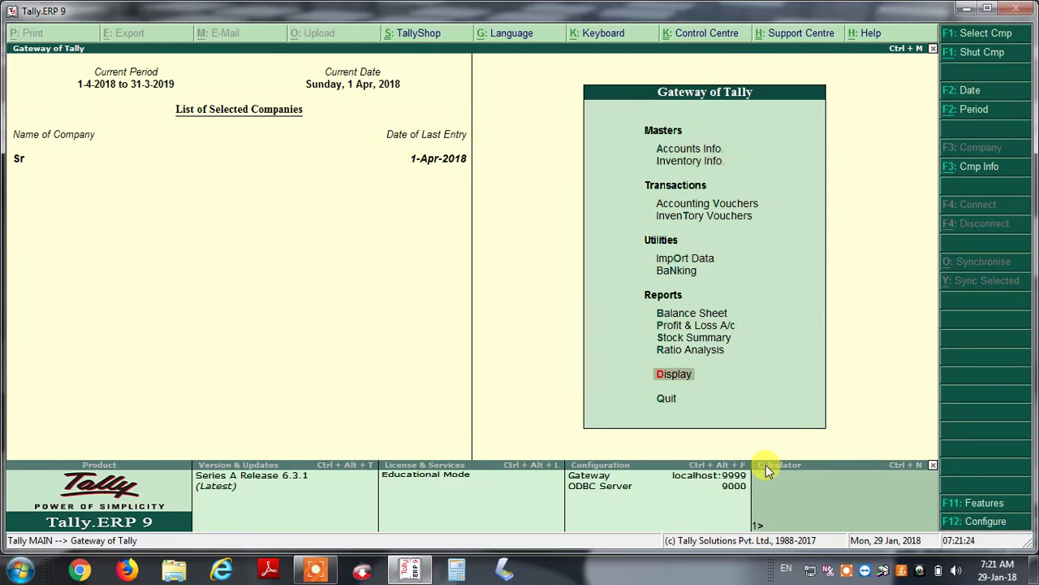
key(Return)
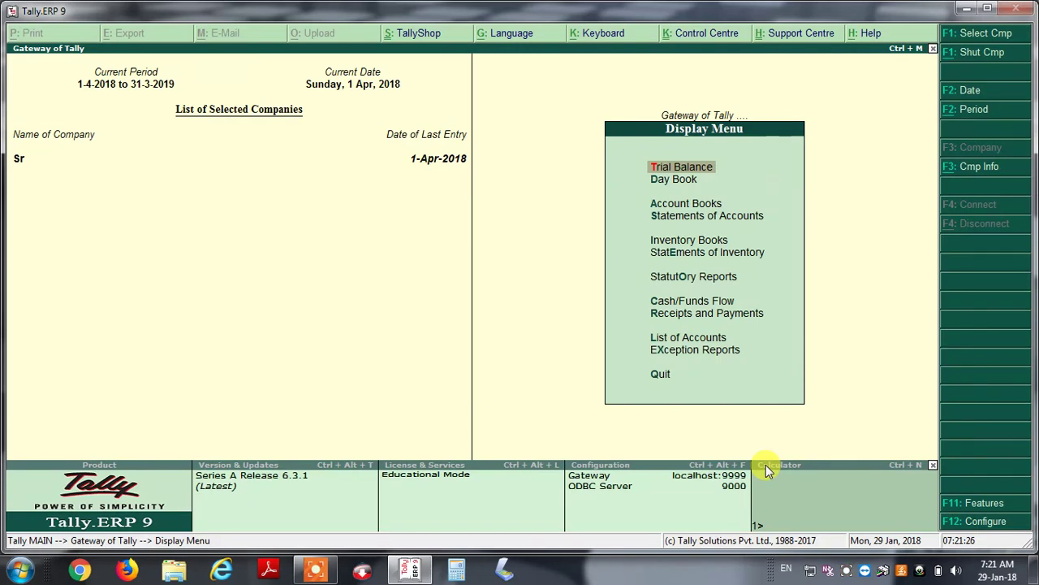
key(a)
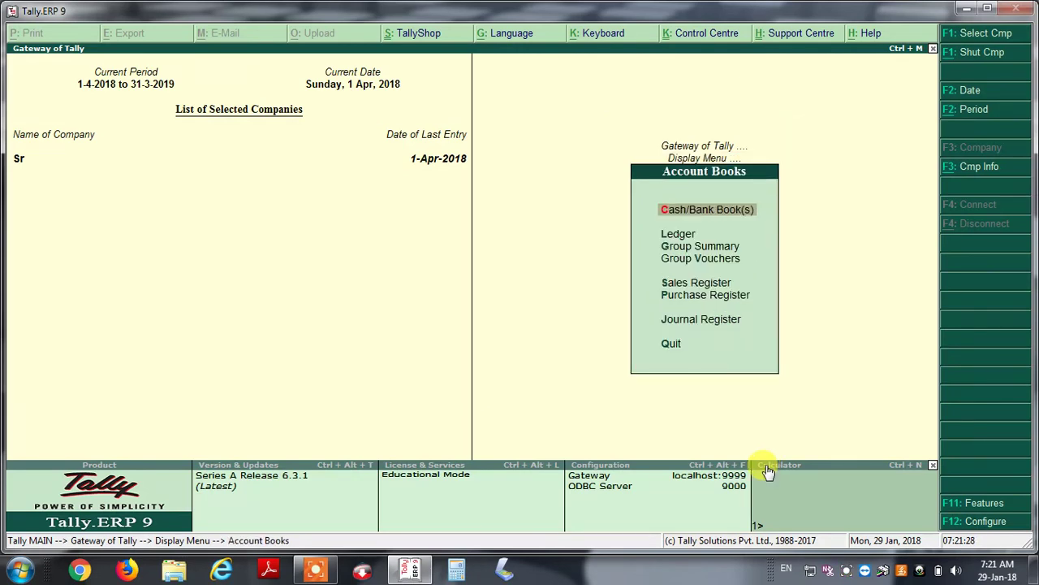
key(s)
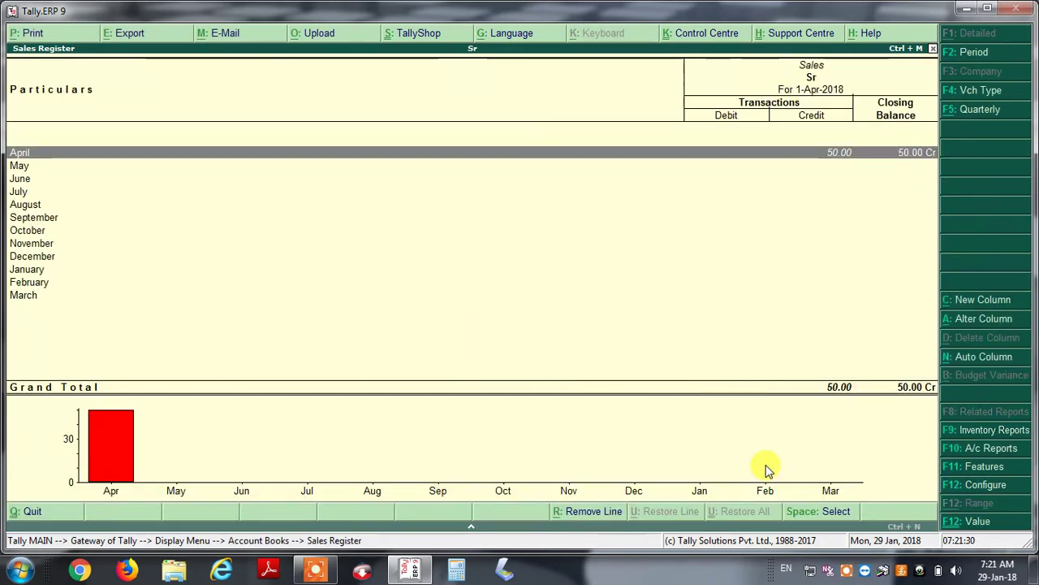
key(Escape)
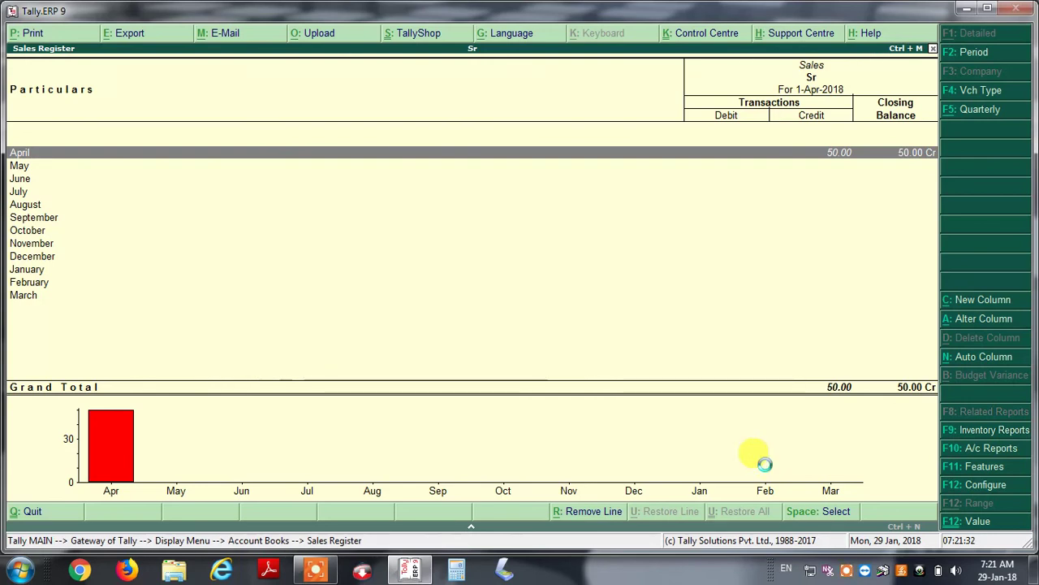
key(Down)
key(Return)
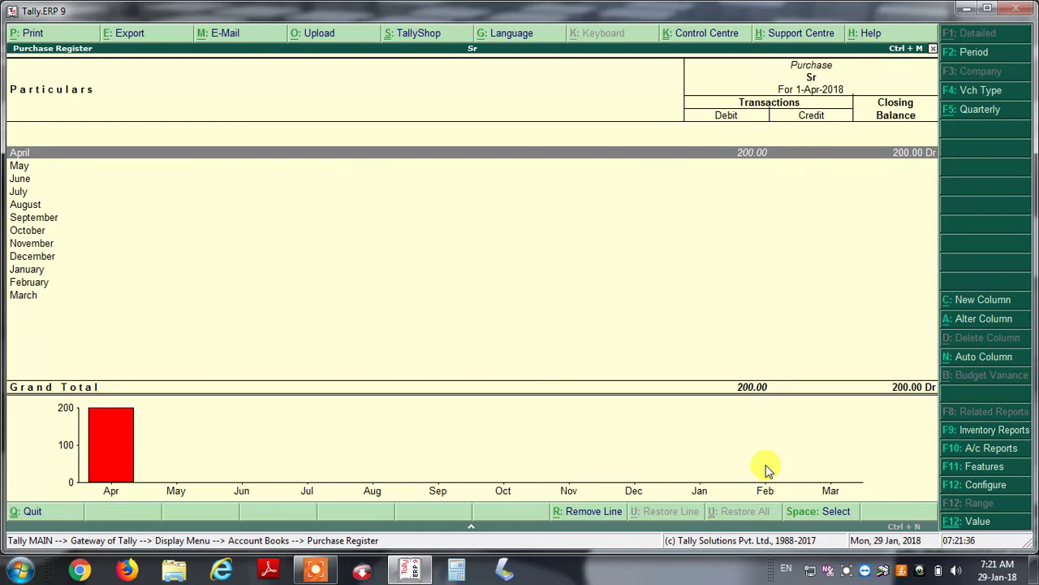
key(Escape)
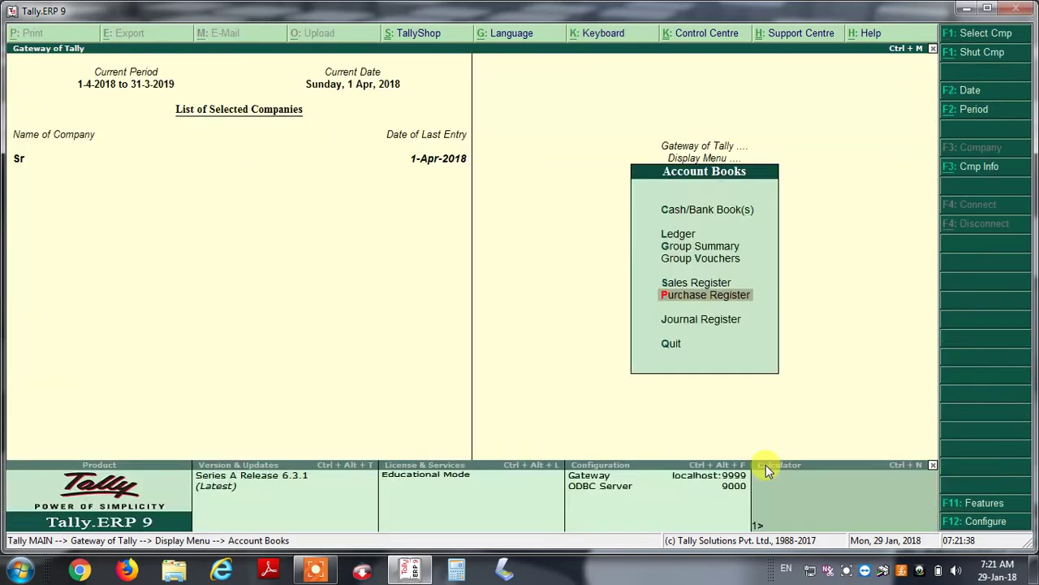
key(Escape)
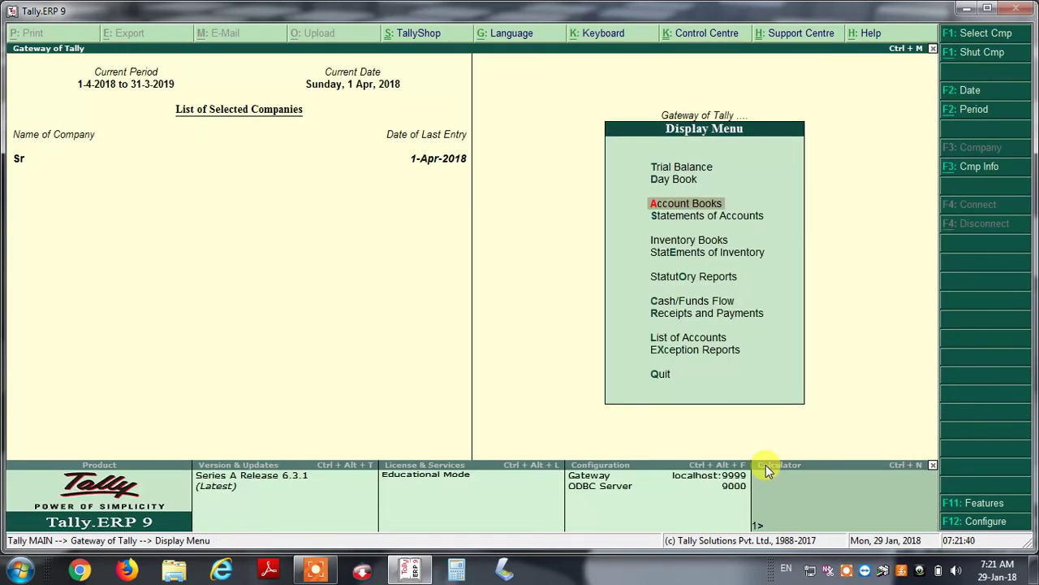
key(Escape)
key(Escape)
key(Escape)
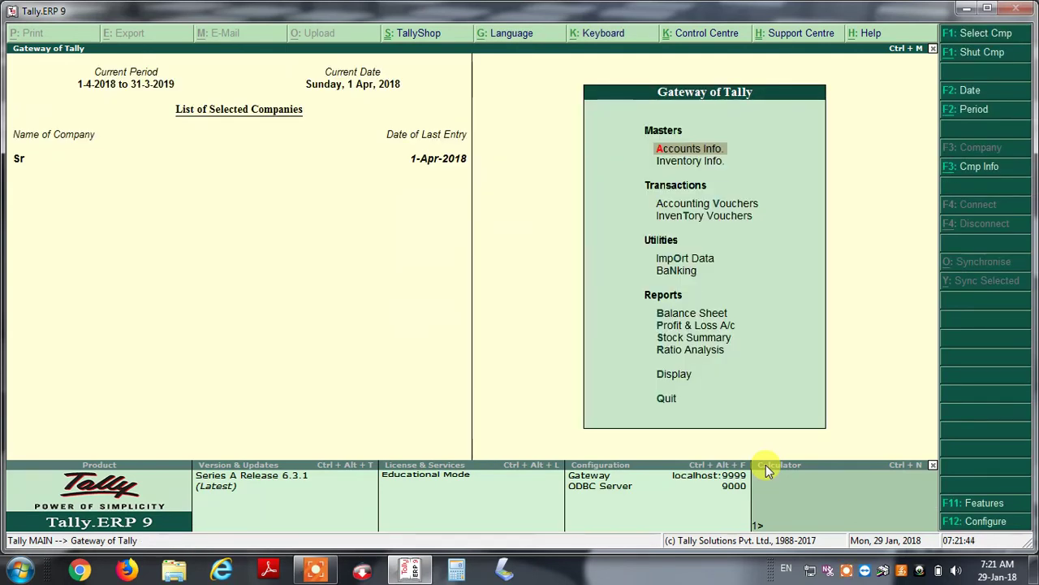